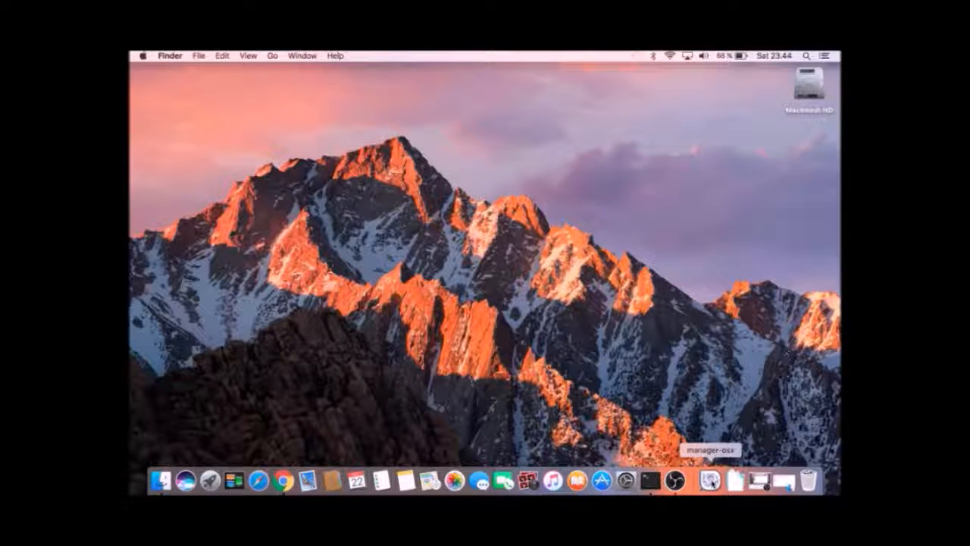
Launch the XAMPP manager-osx application from the Dock.
left_click(710, 479)
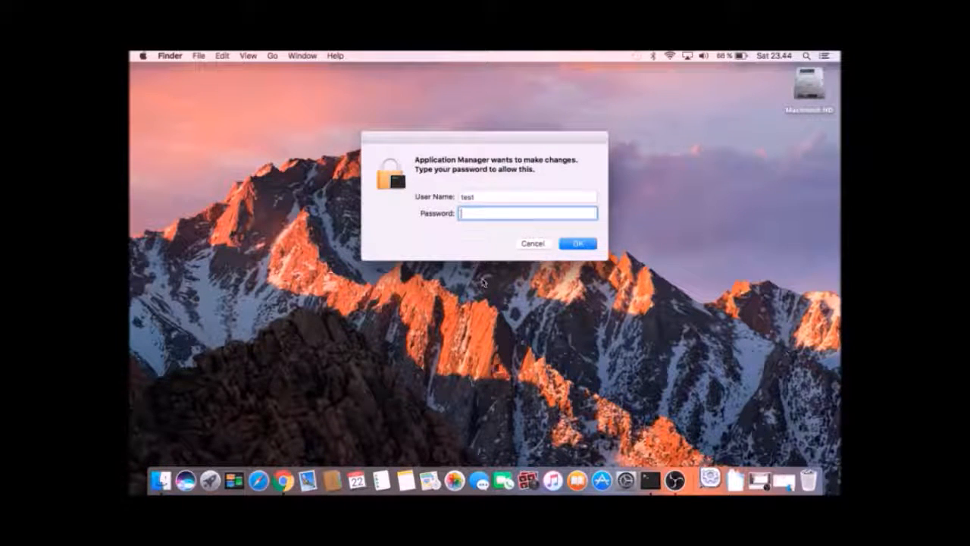
Unlock the XAMPP Application Manager with the admin password and check that MySQL and Apache are running.
type("123456")
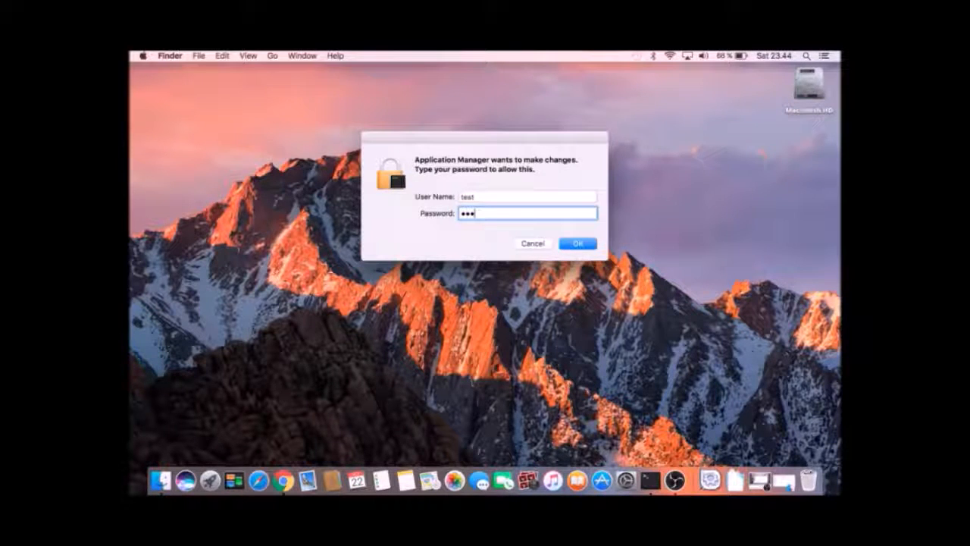
key("Return")
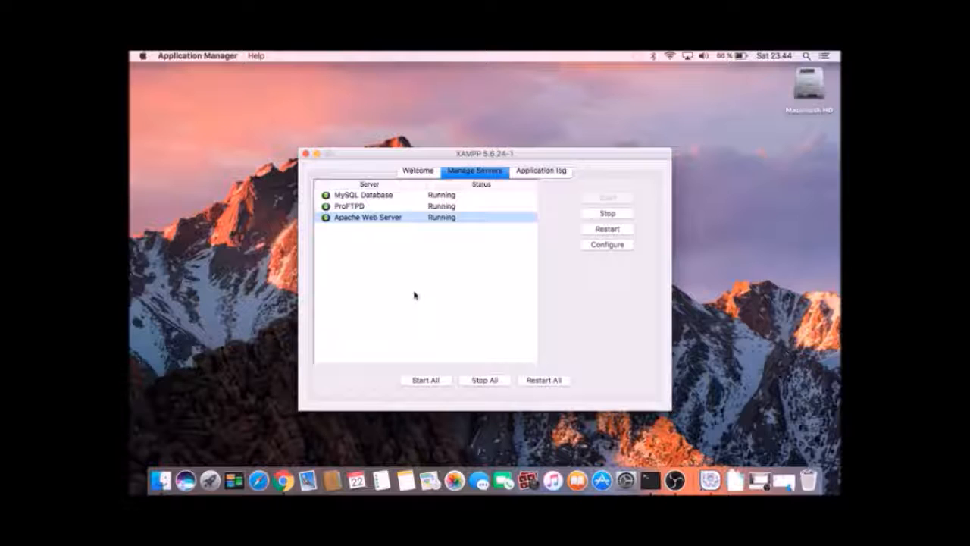
left_click(378, 195)
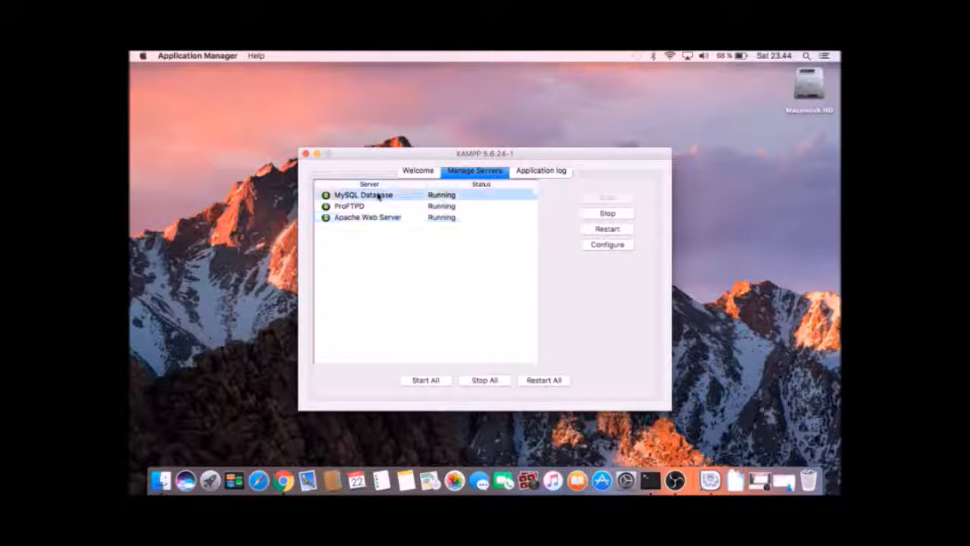
left_click(357, 219)
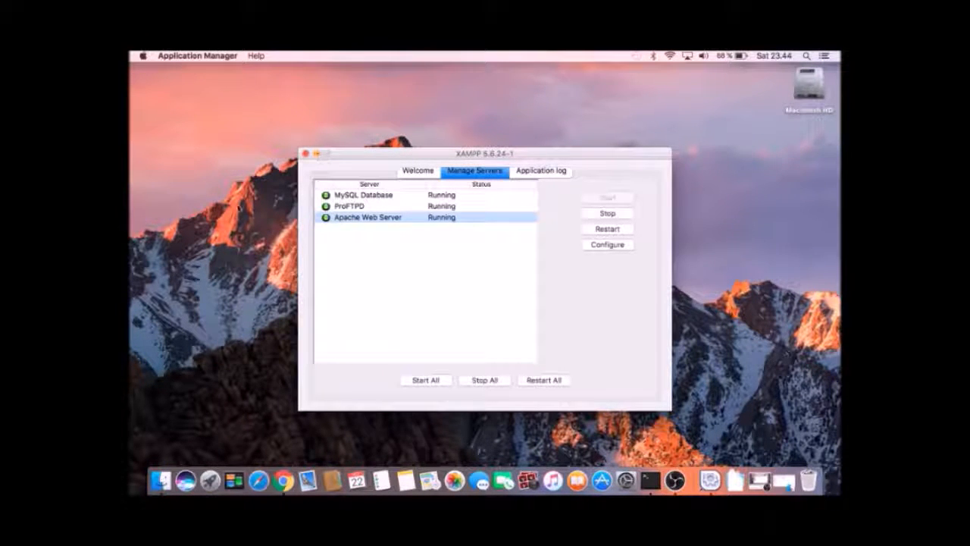
left_click(231, 225)
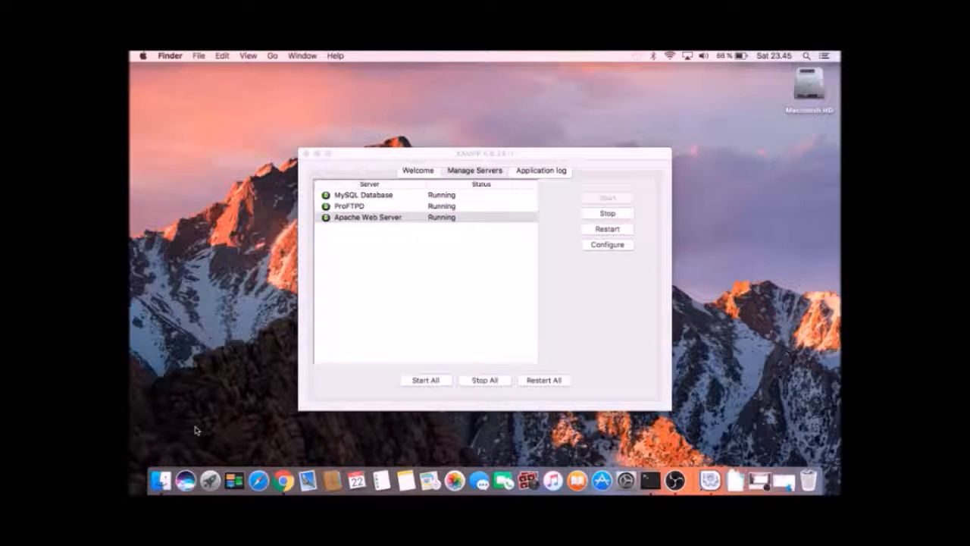
Open a new Finder window on Macintosh HD in column view.
left_click(161, 480)
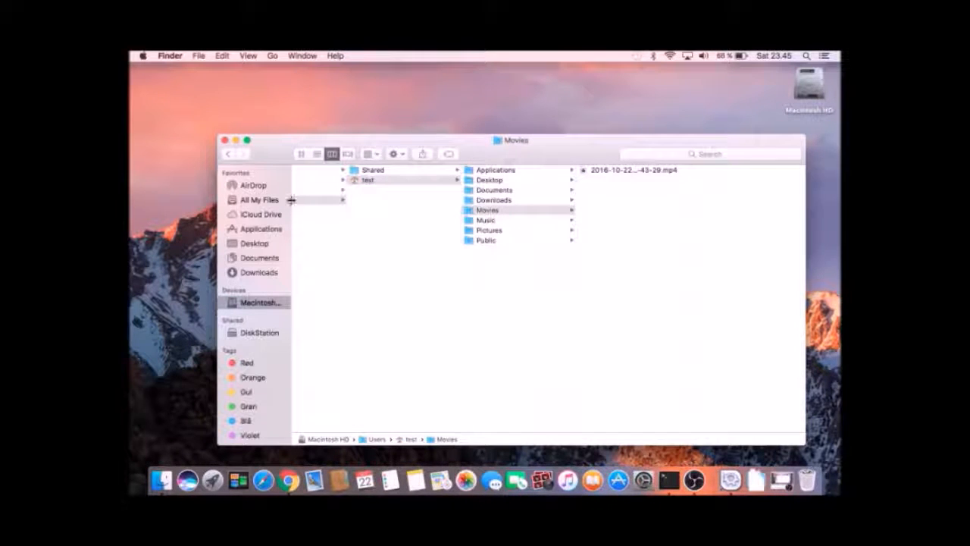
left_click(306, 257)
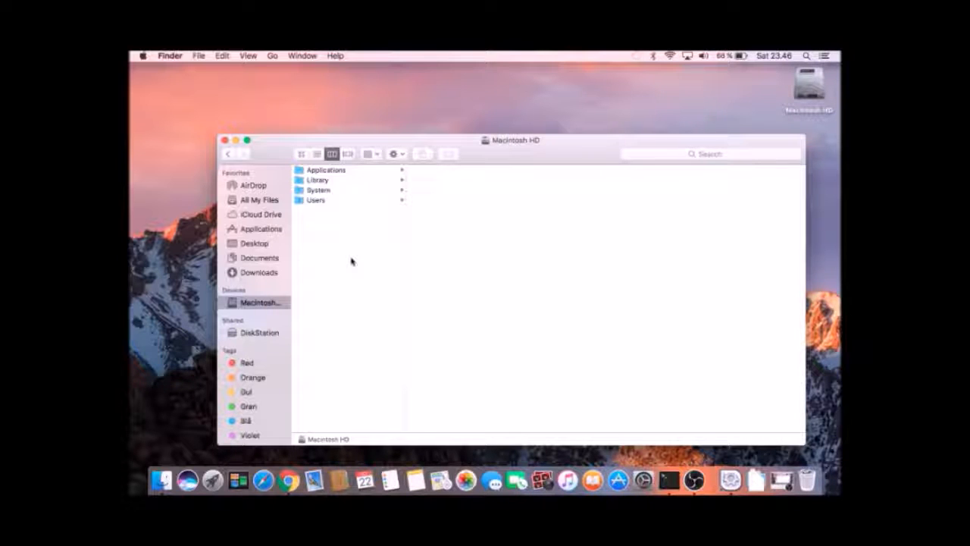
Navigate Finder's columns to Applications > XAMPP > htdocs.
key("Down")
key("Down")
key("Up")
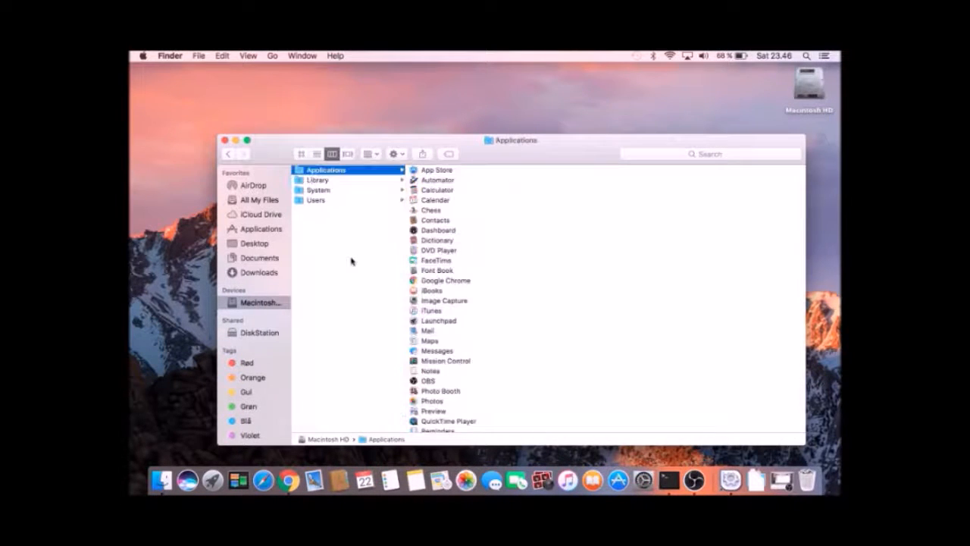
key("Right")
key("Down")
key("Down")
key("Down")
key("Down")
key("Down")
key("Down")
key("Down")
key("Down")
key("Down")
key("Down")
key("Down")
key("Down")
key("Down")
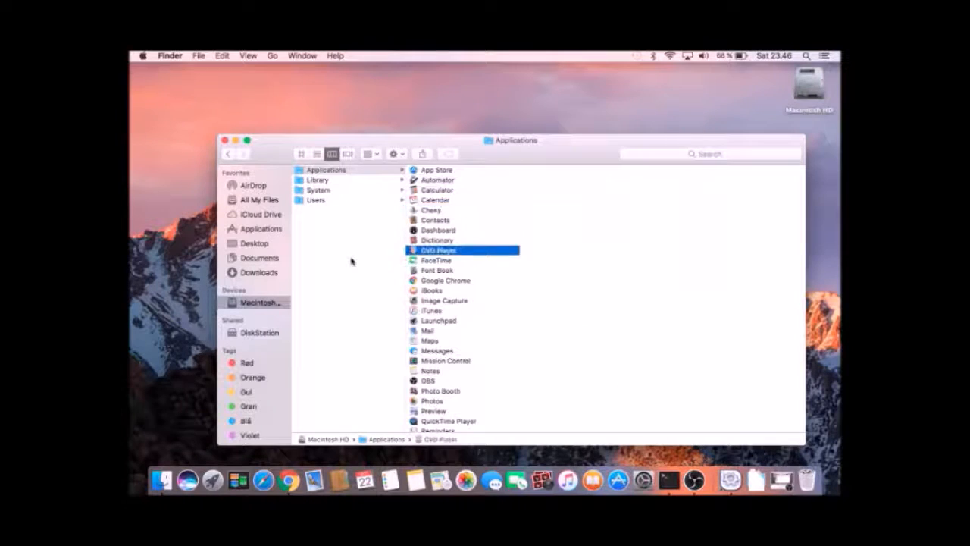
key("Down")
key("Down")
key("Down")
key("Down")
key("Down")
key("Down")
key("Down")
key("Down")
key("Down")
key("Down")
key("Down")
key("Down")
key("Down")
key("Down")
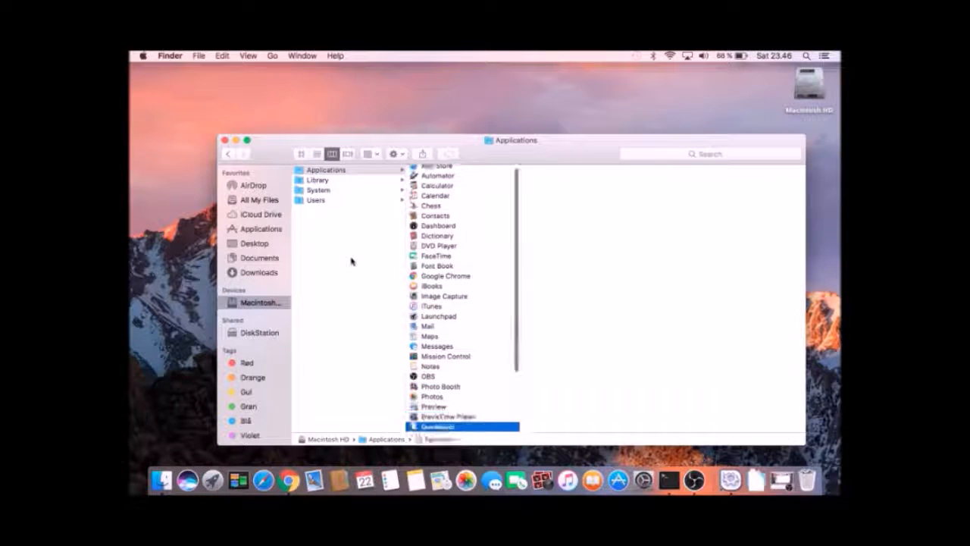
key("Down")
key("Down")
key("Down")
key("Down")
key("Down")
key("Down")
key("Down")
key("Down")
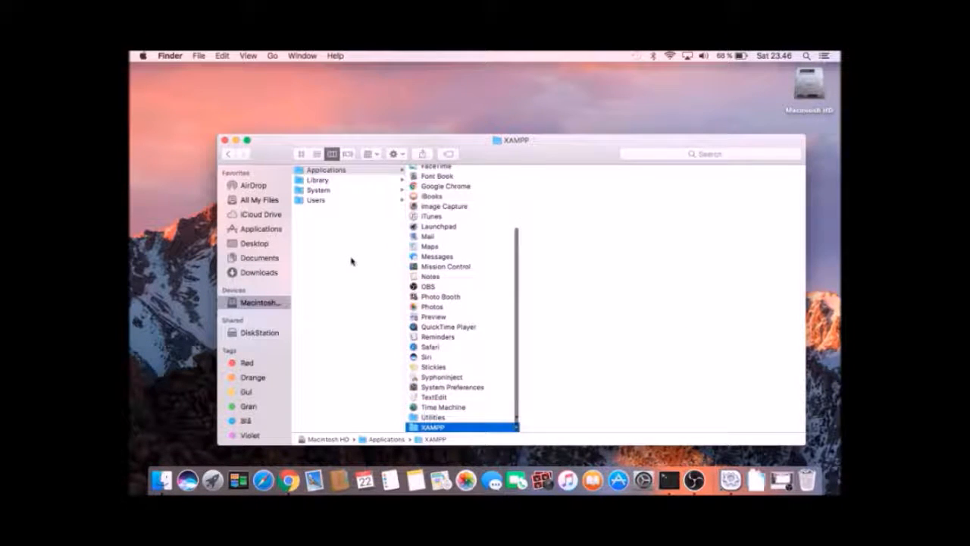
key("Right")
key("Down")
key("Down")
key("Down")
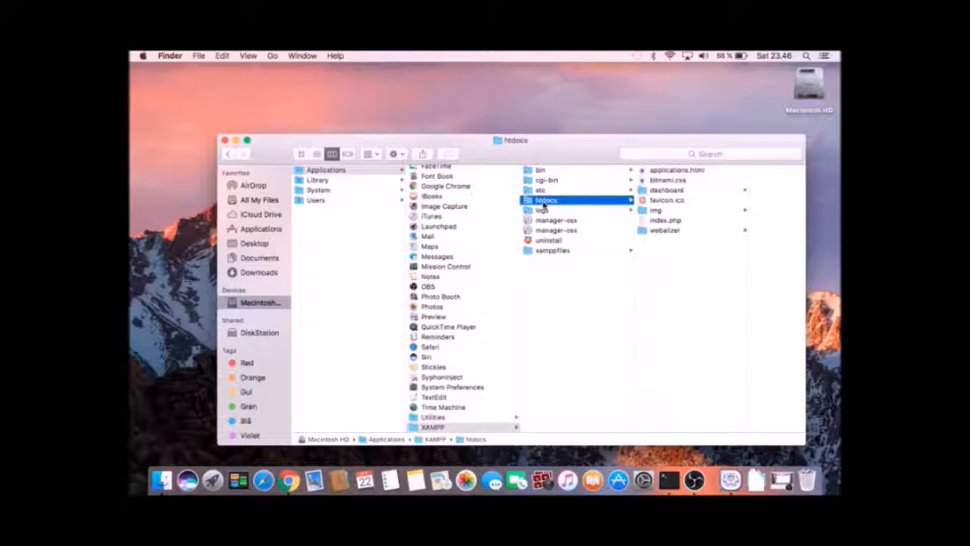
Add htdocs to the Favorites sidebar, open it from there, and close the window.
left_click_drag(544, 204, 249, 180)
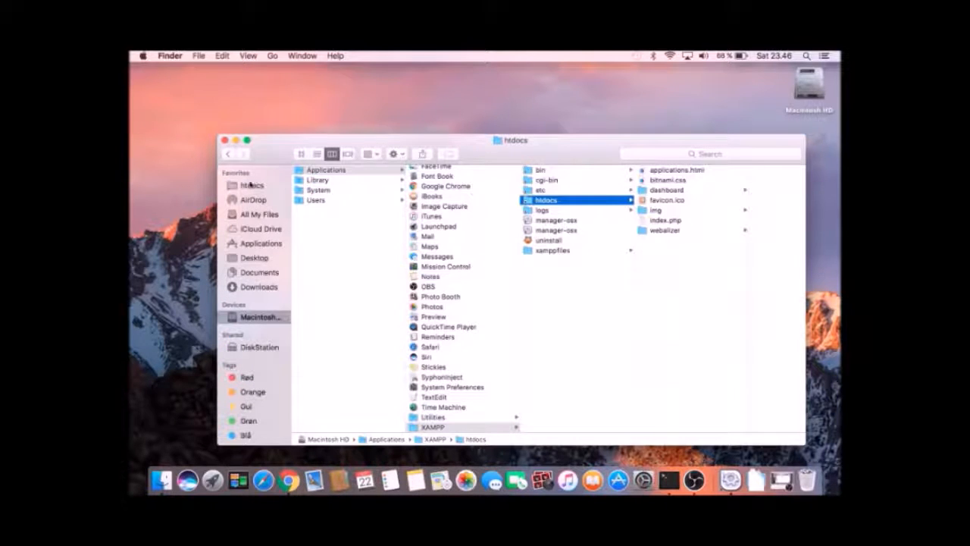
left_click(252, 186)
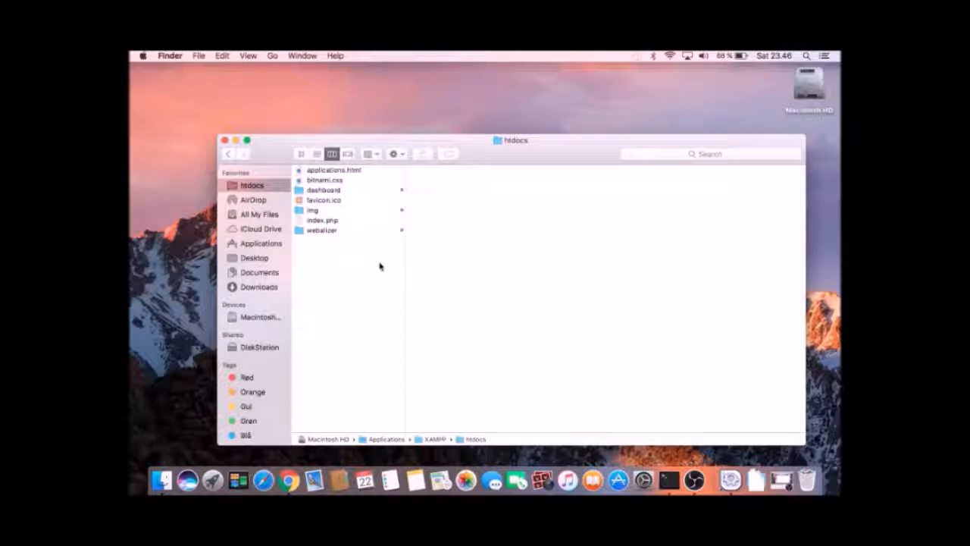
left_click(225, 141)
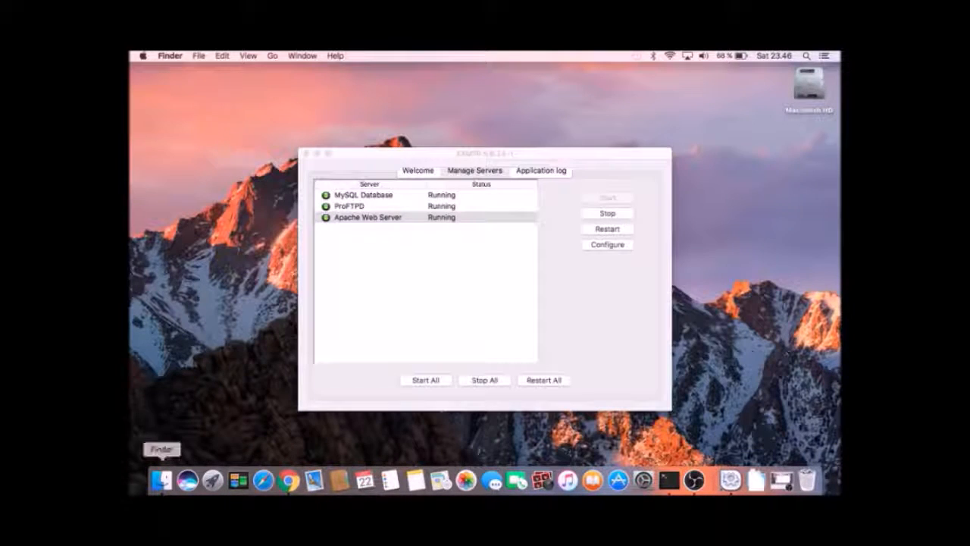
Confirm the htdocs favourite opens, close Finder, and minimize the XAMPP manager.
left_click(164, 481)
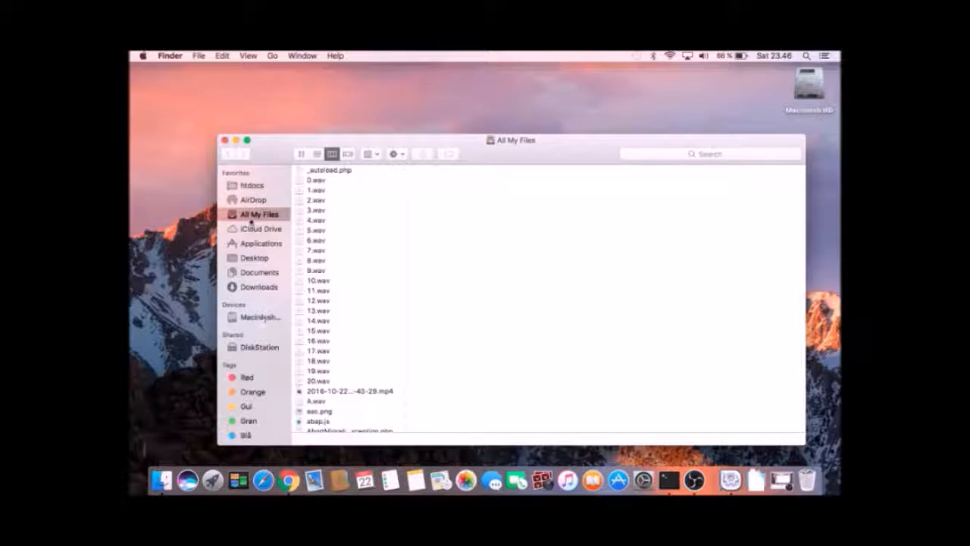
left_click(251, 186)
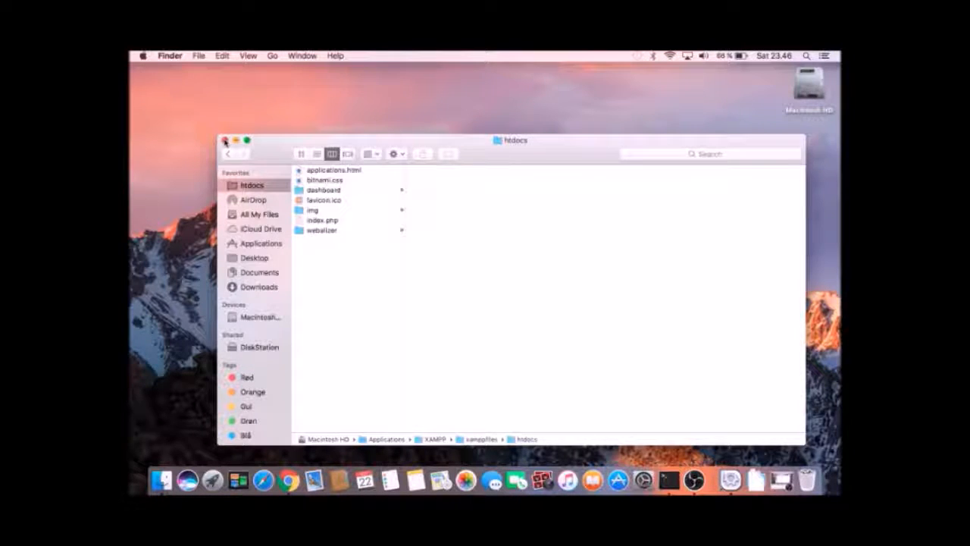
left_click(225, 141)
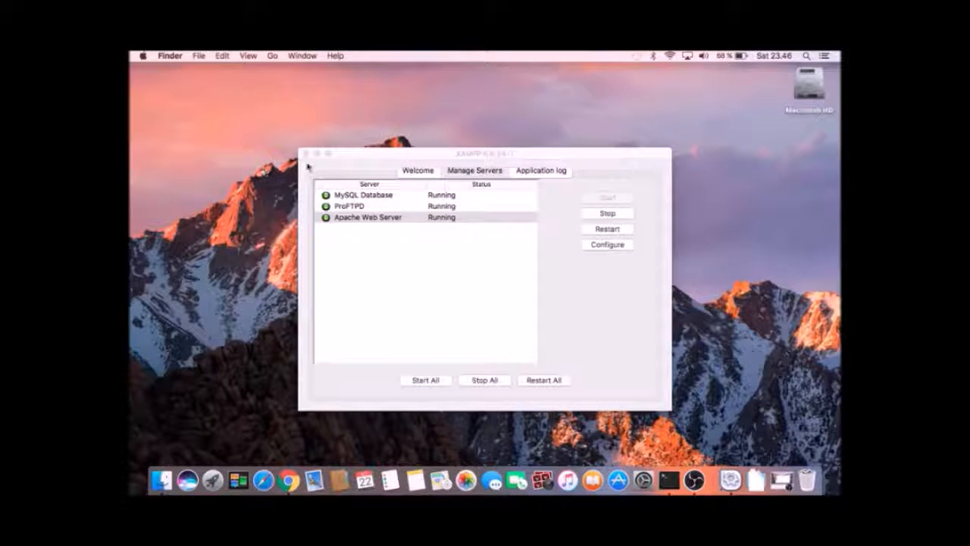
left_click(370, 157)
left_click(317, 154)
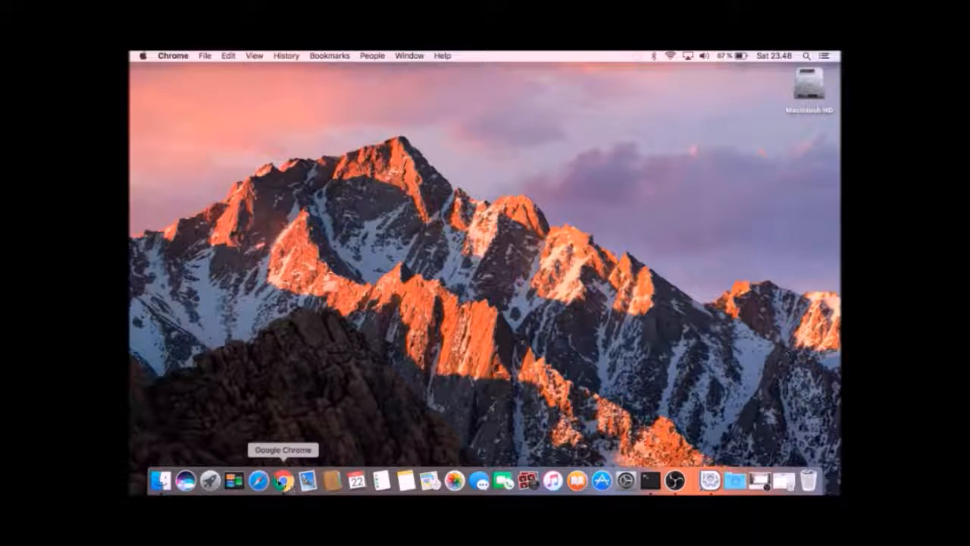
Search Google for 'concrete5 download' in a new Chrome window.
left_click(284, 482)
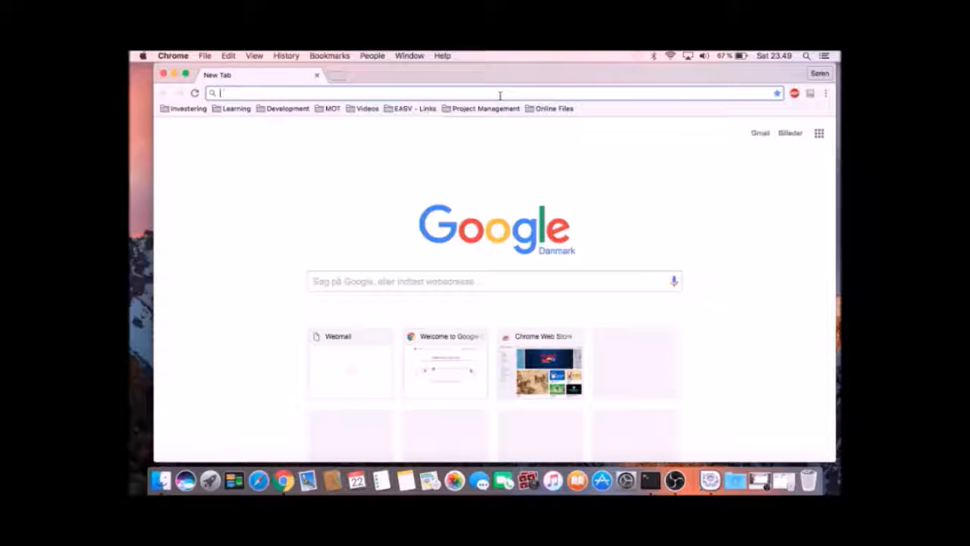
type("concrete5")
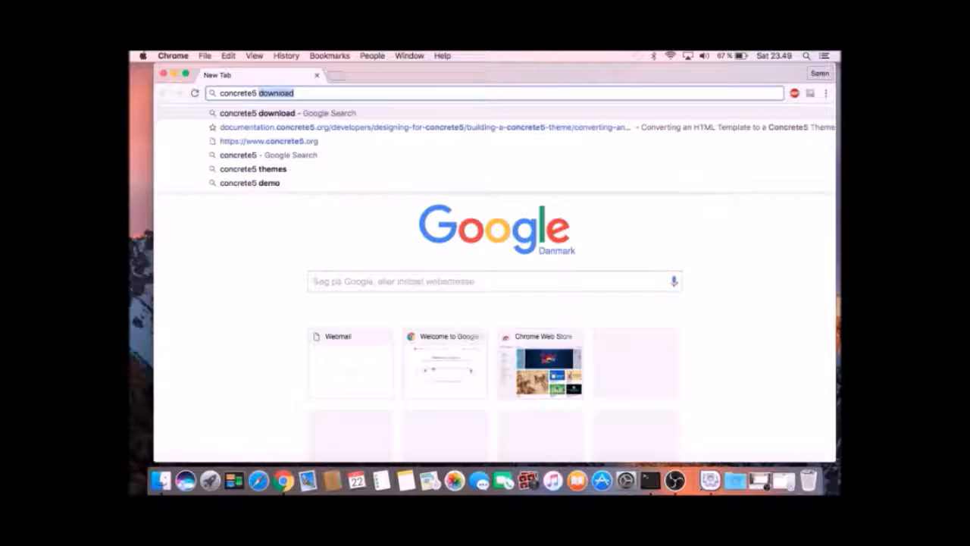
type(" download")
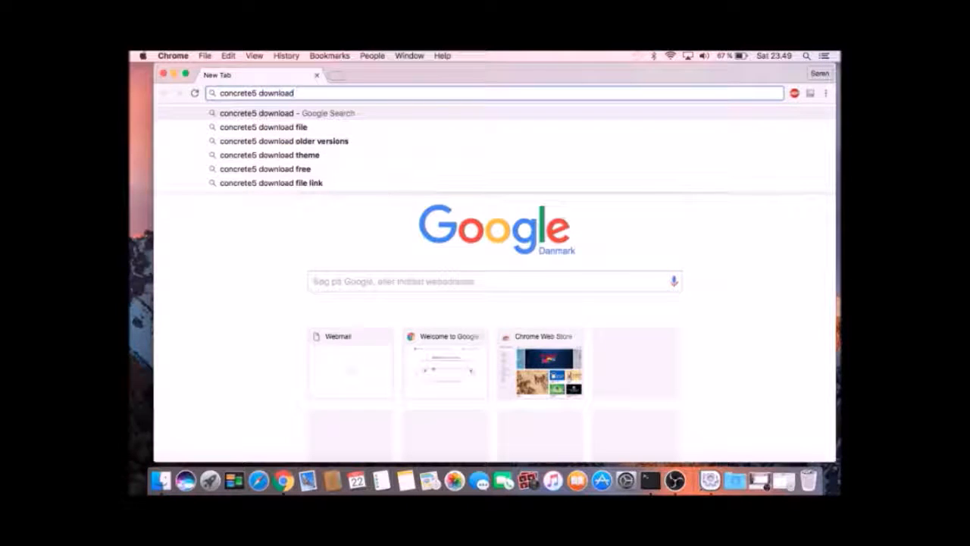
key("Return")
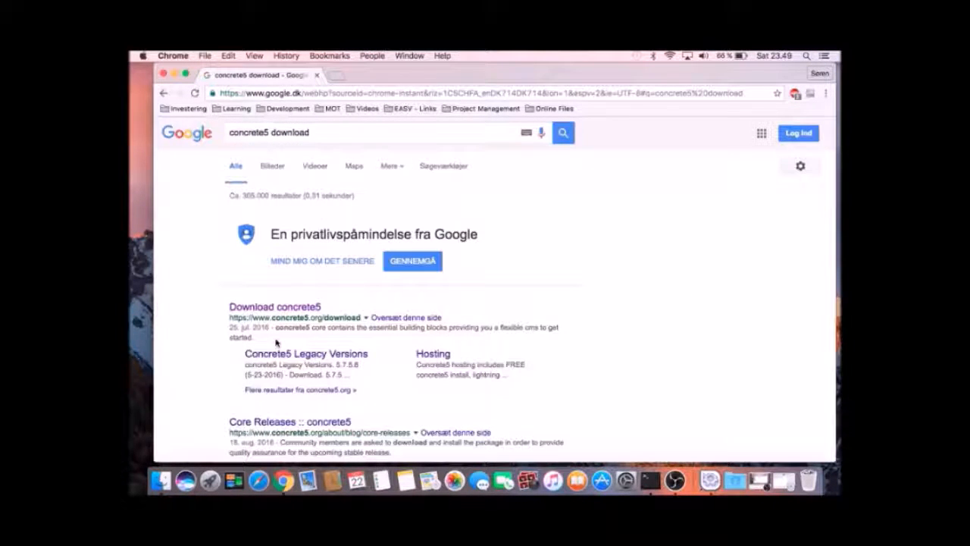
Download concrete5.7.5.9.zip (41.1 MB) from the concrete5.org download page.
left_click(251, 307)
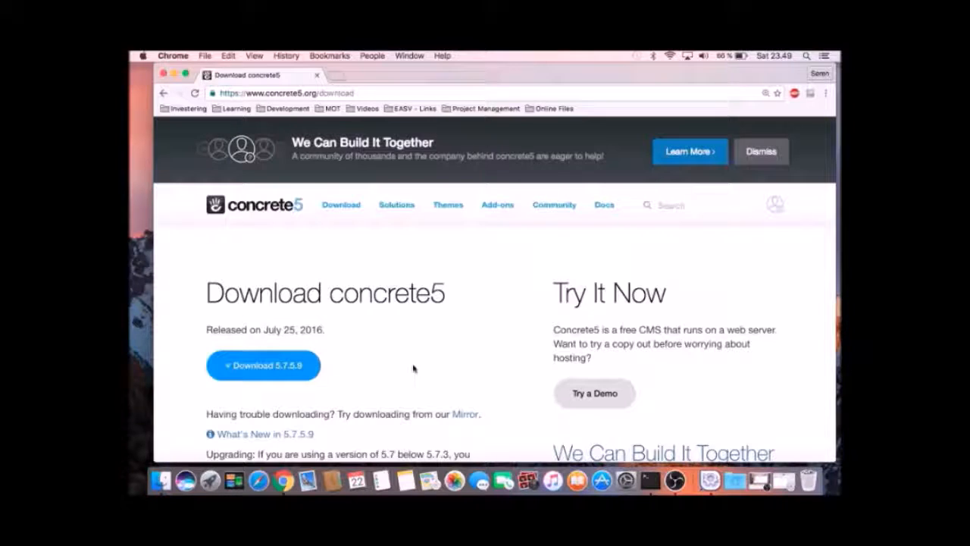
scroll(279, 345, "down", 3)
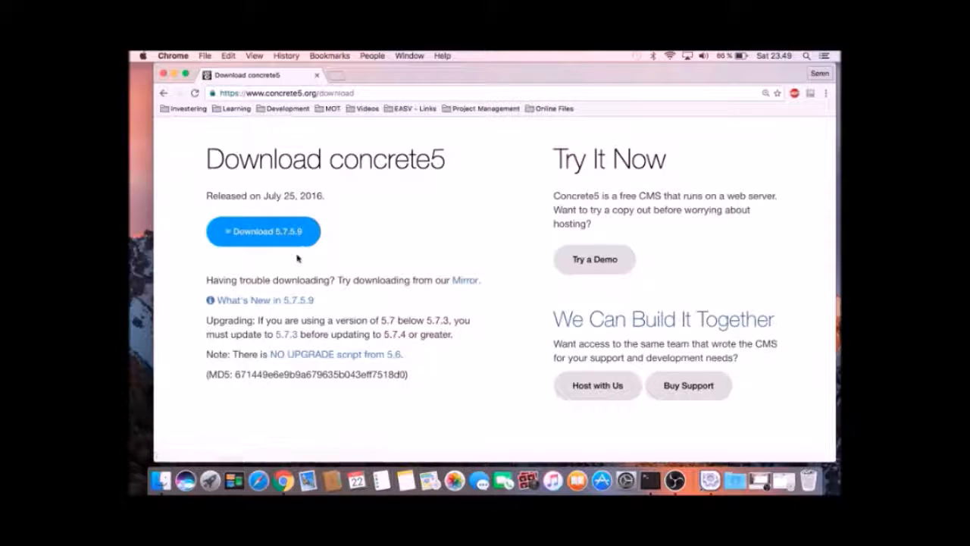
left_click(267, 240)
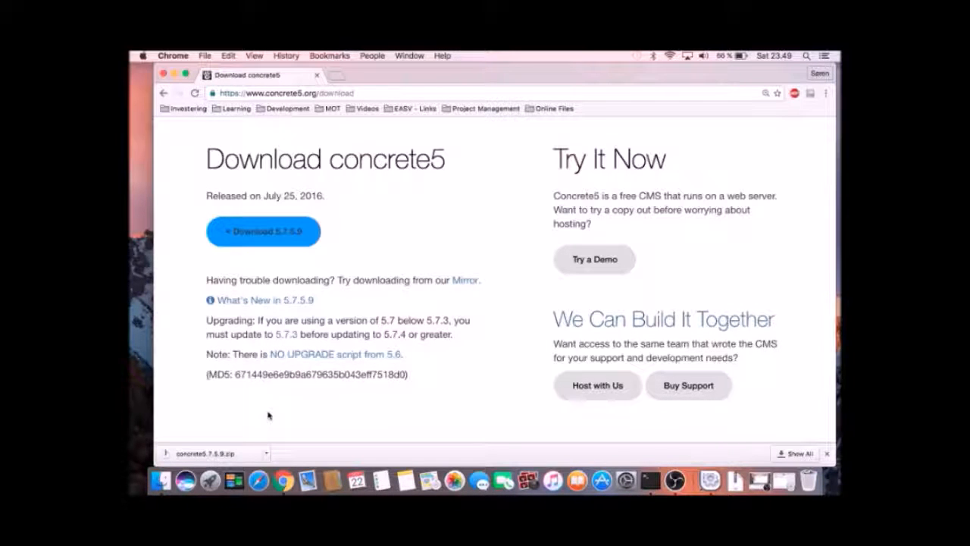
right_click(210, 459)
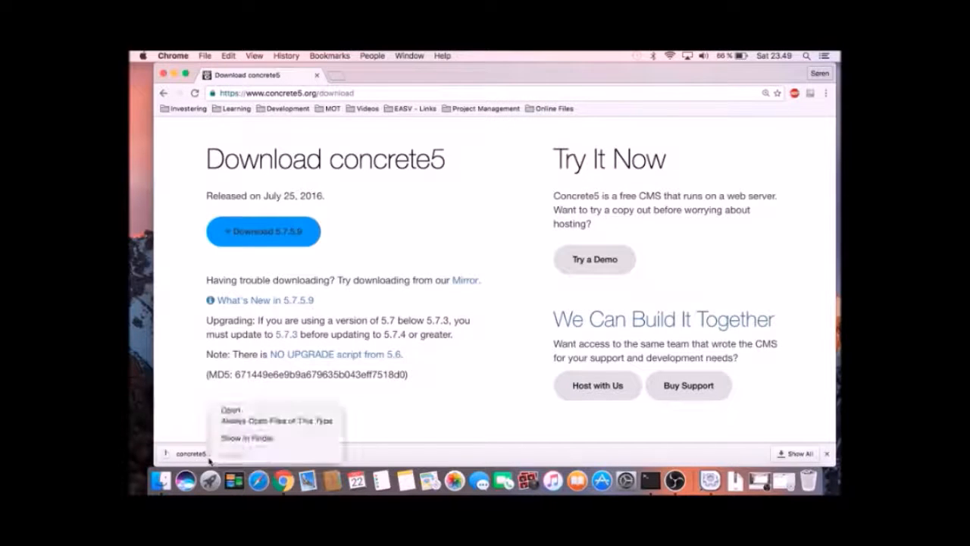
Extract concrete5.7.5.9.zip and view the concrete5.7.5.9 folder's contents in Downloads.
double_click(200, 457)
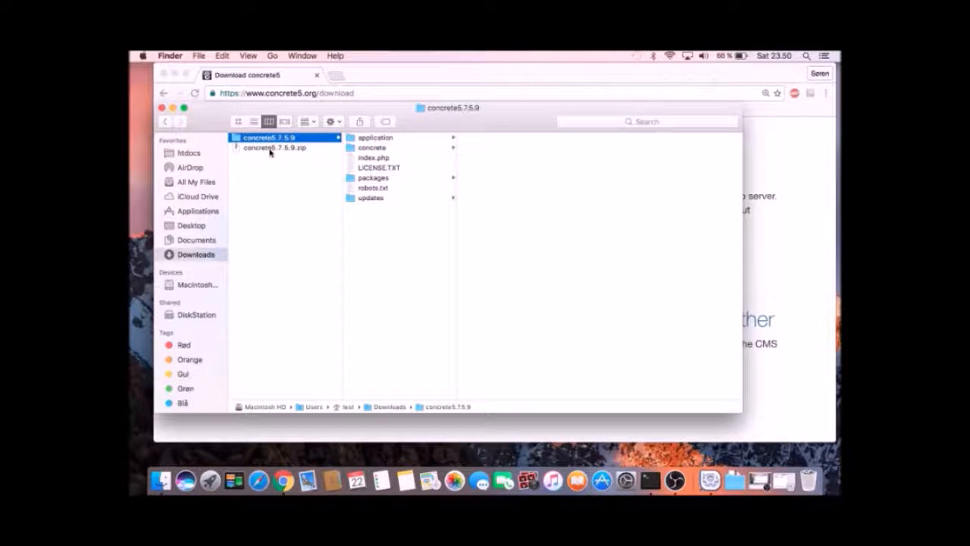
left_click(271, 148)
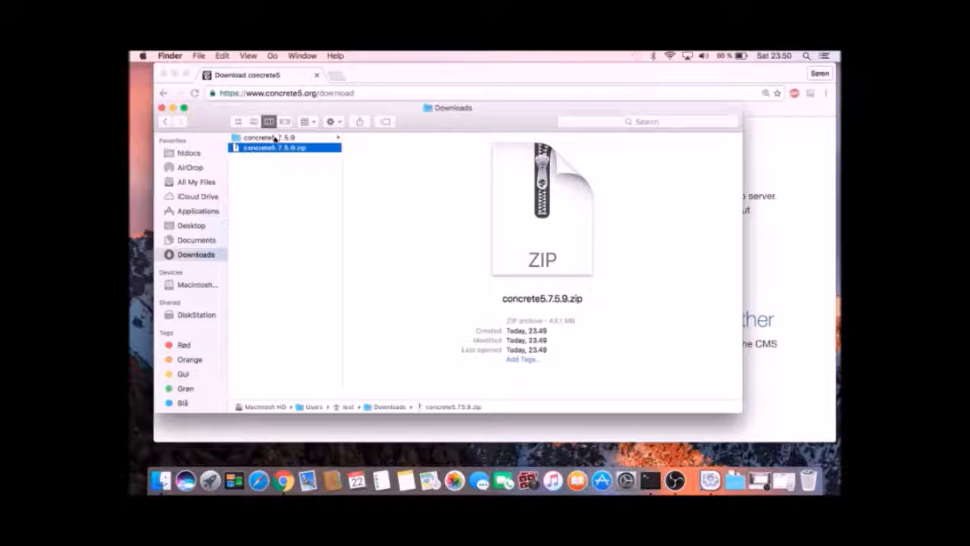
left_click(269, 138)
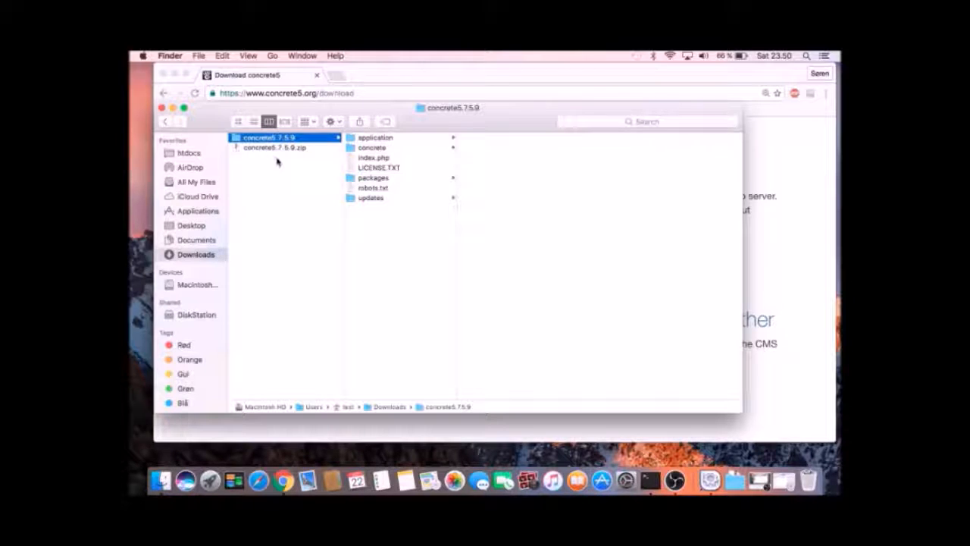
Copy the concrete5.7.5.9 folder using Edit > Copy.
left_click(200, 56)
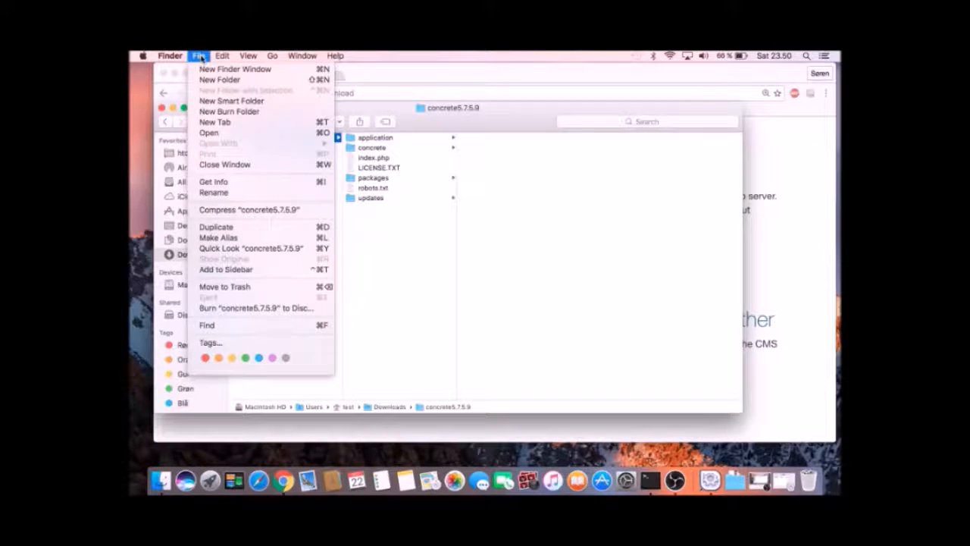
mouse_move(222, 56)
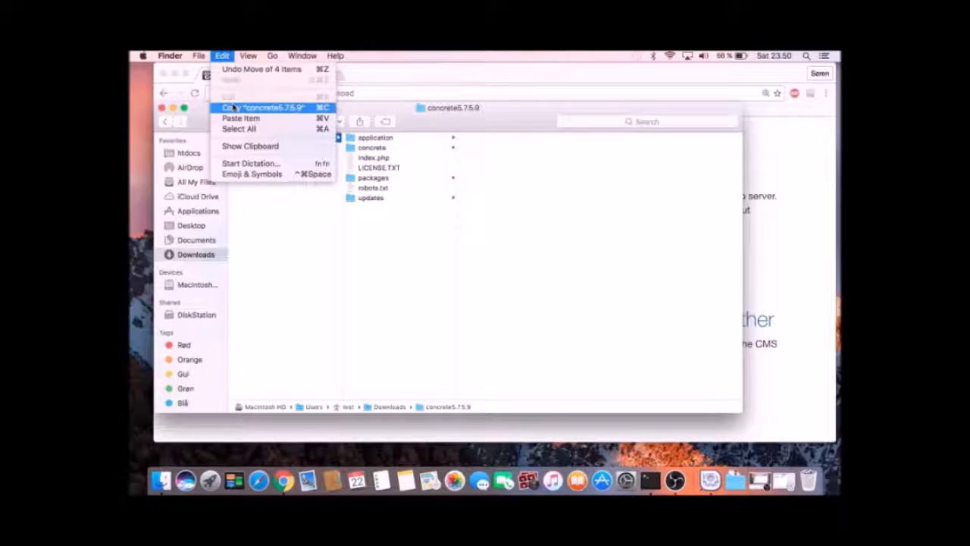
left_click(233, 108)
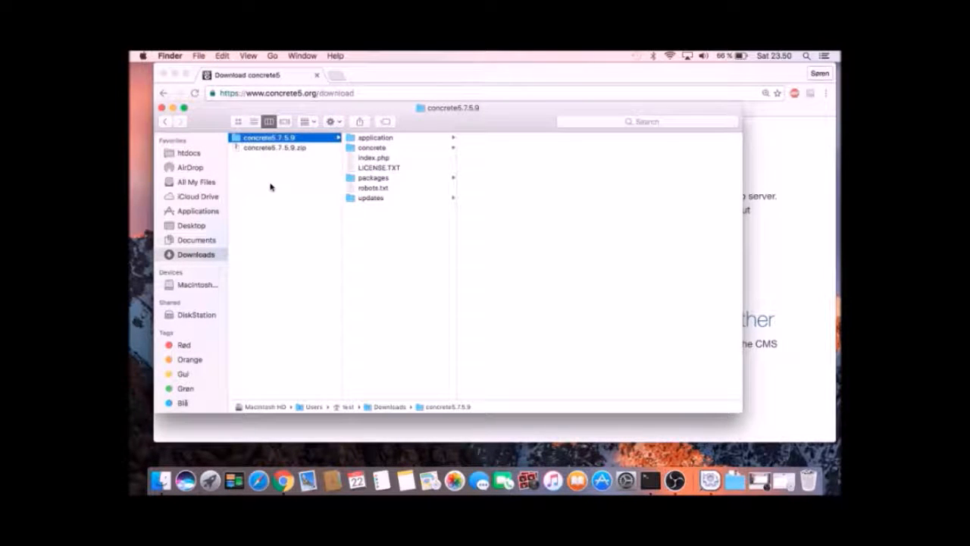
Open htdocs in Finder, move the window aside, and start a new Chrome tab.
left_click(190, 154)
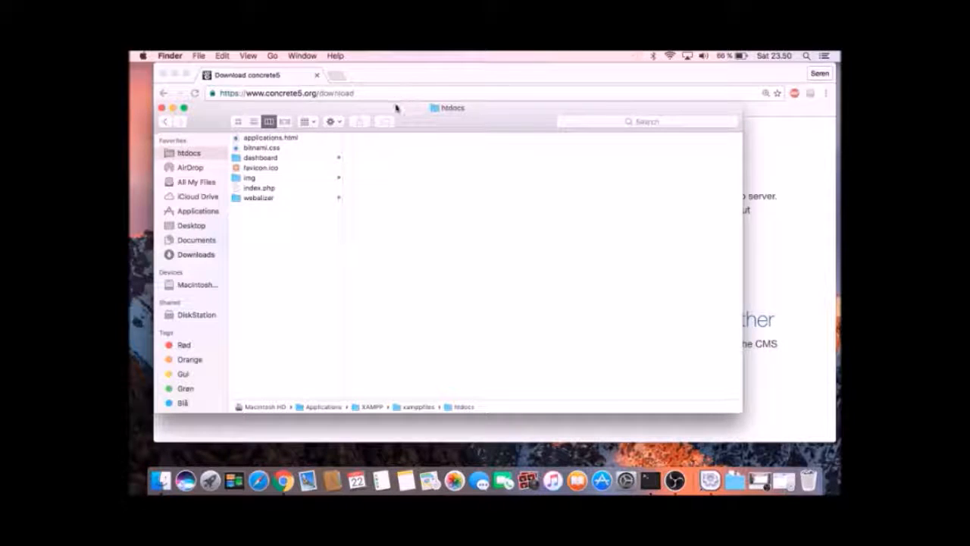
left_click_drag(395, 110, 469, 154)
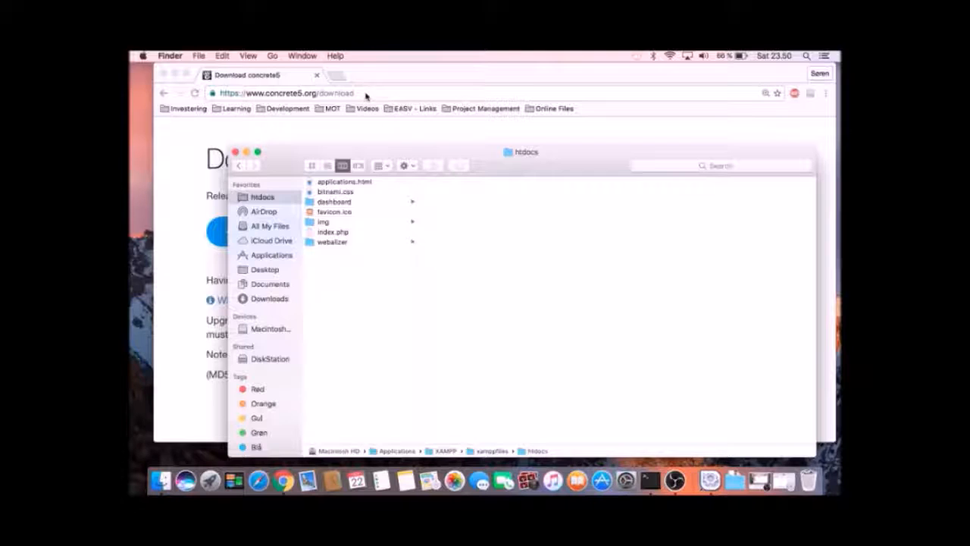
left_click(337, 75)
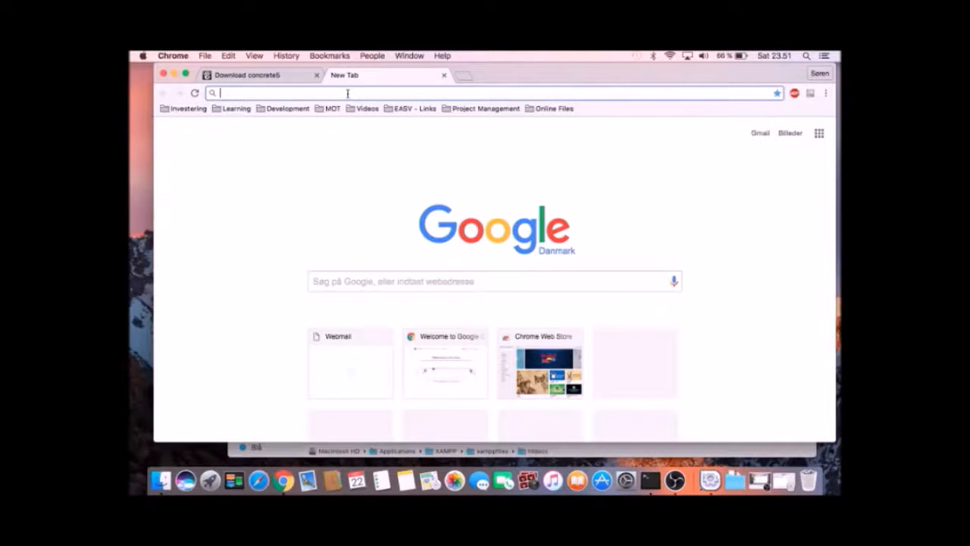
Load localhost to show the XAMPP dashboard, select 'dashboard' in the URL, then return to Finder.
type("localh")
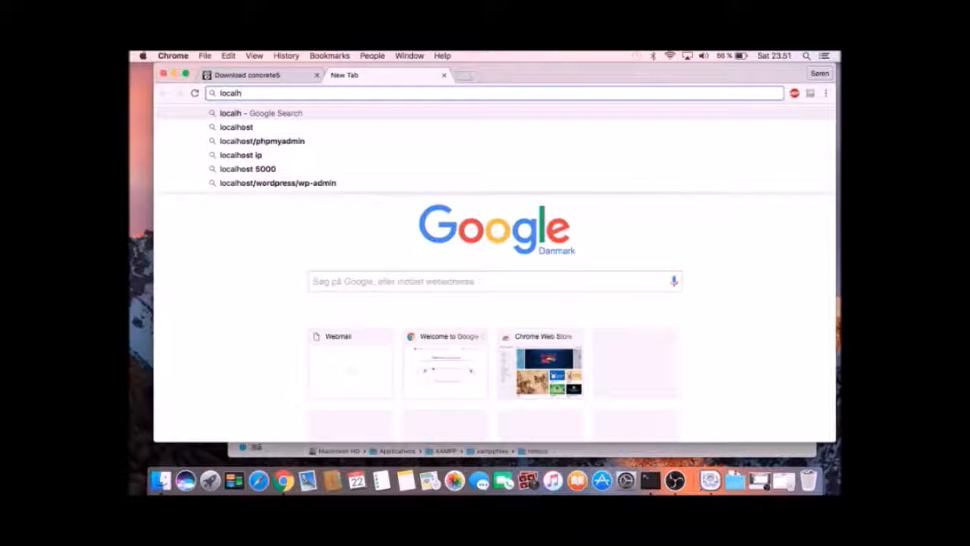
type("ost")
key("Return")
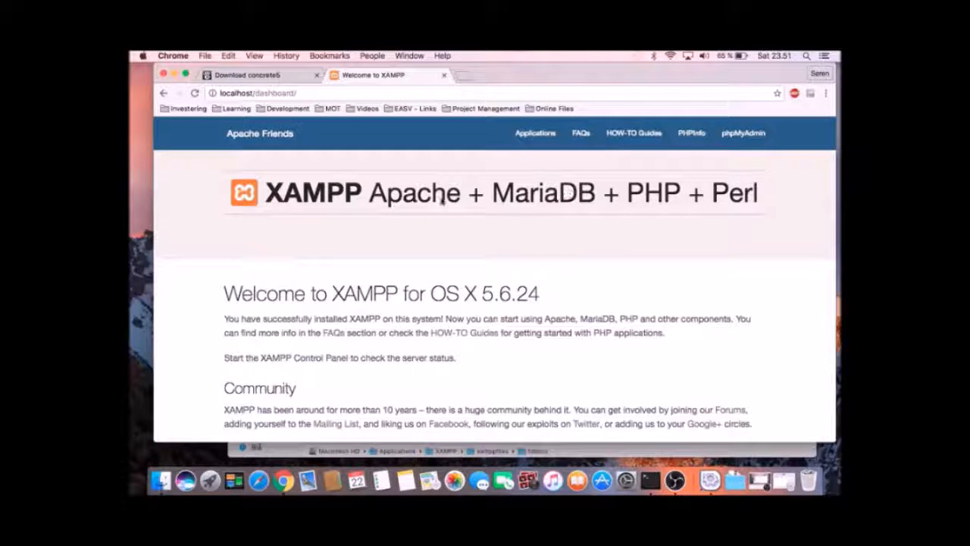
left_click(256, 93)
left_click(256, 92)
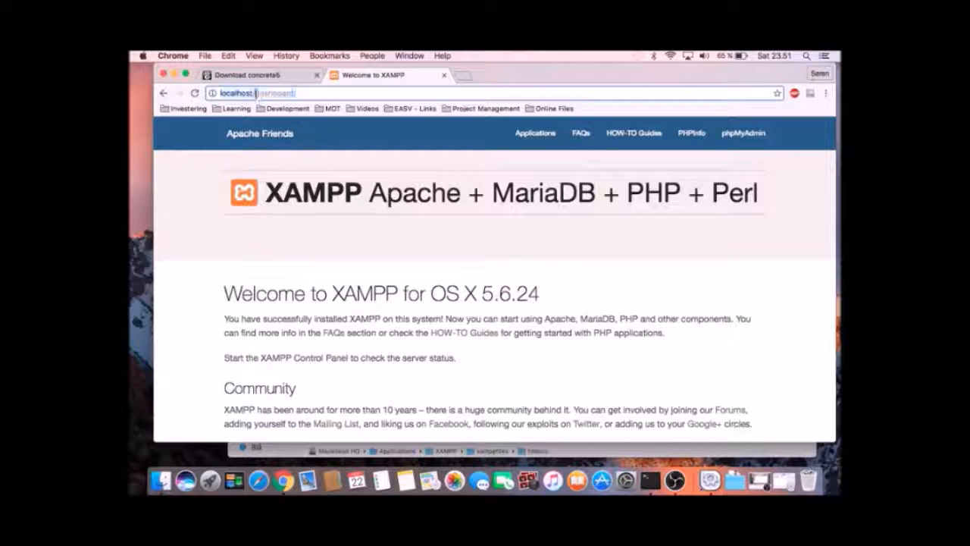
left_click_drag(255, 93, 294, 93)
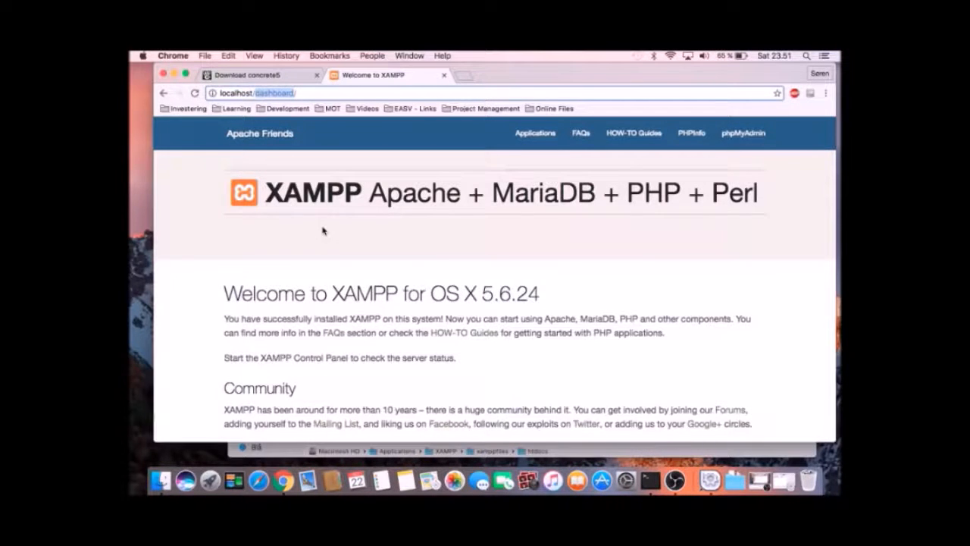
key("super+Tab")
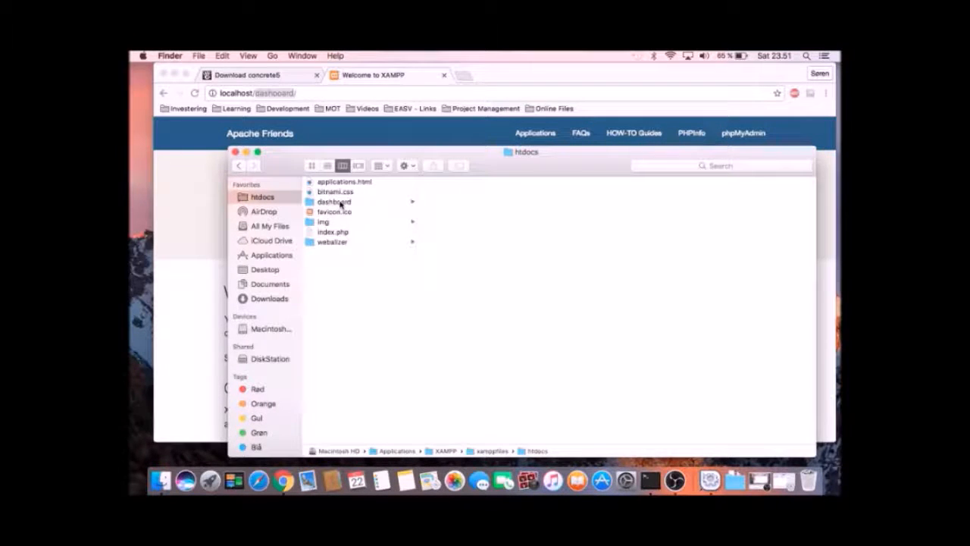
Paste a copy of the concrete5.7.5.9 folder into htdocs, open it, then return to Chrome.
left_click(342, 202)
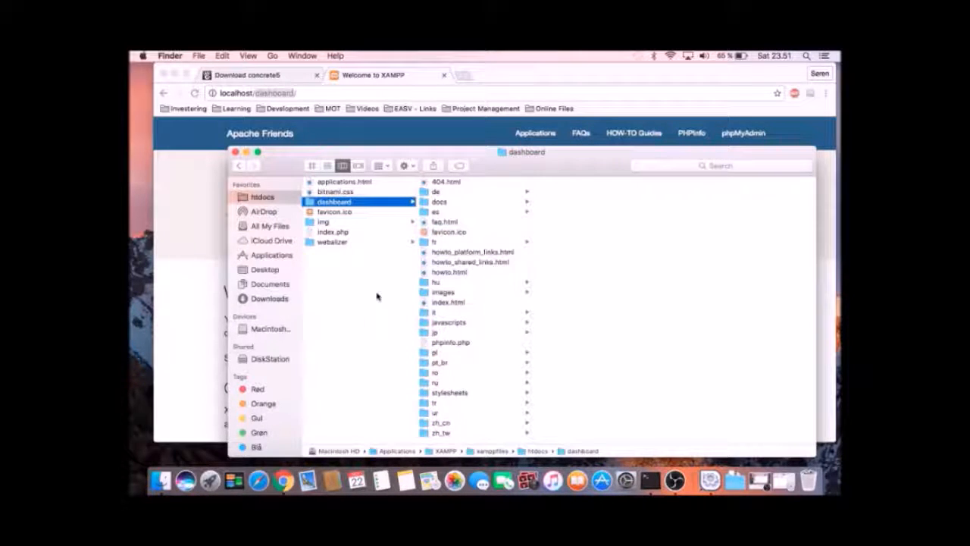
left_click(346, 298)
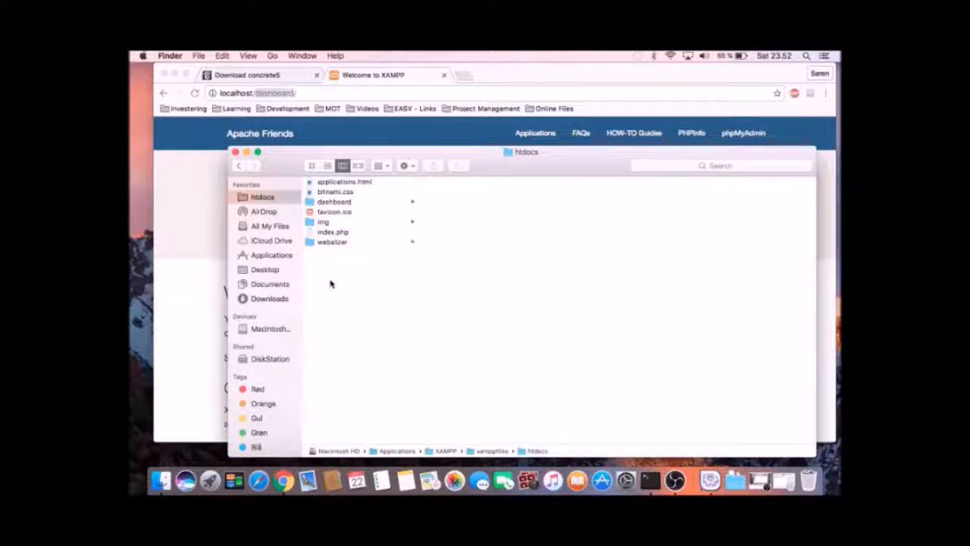
left_click(198, 56)
mouse_move(222, 56)
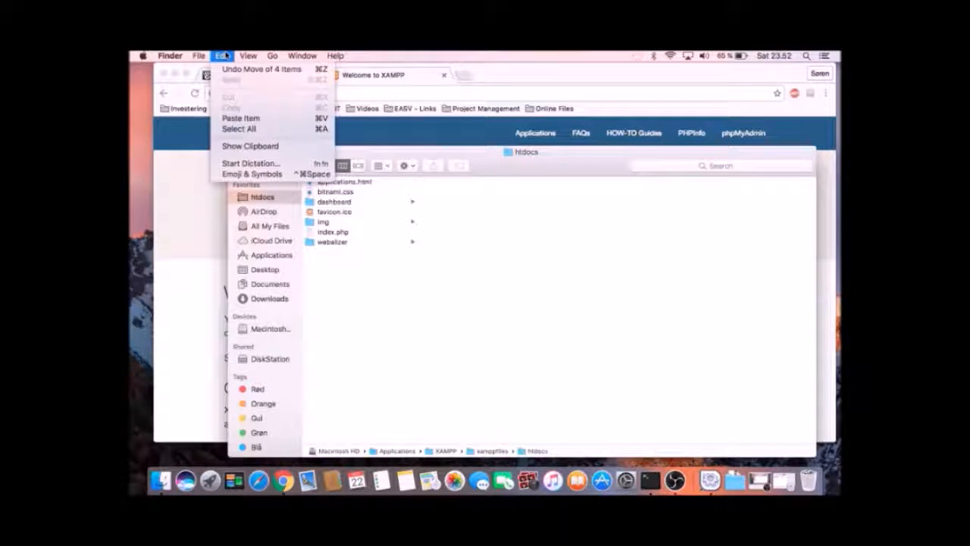
left_click(260, 118)
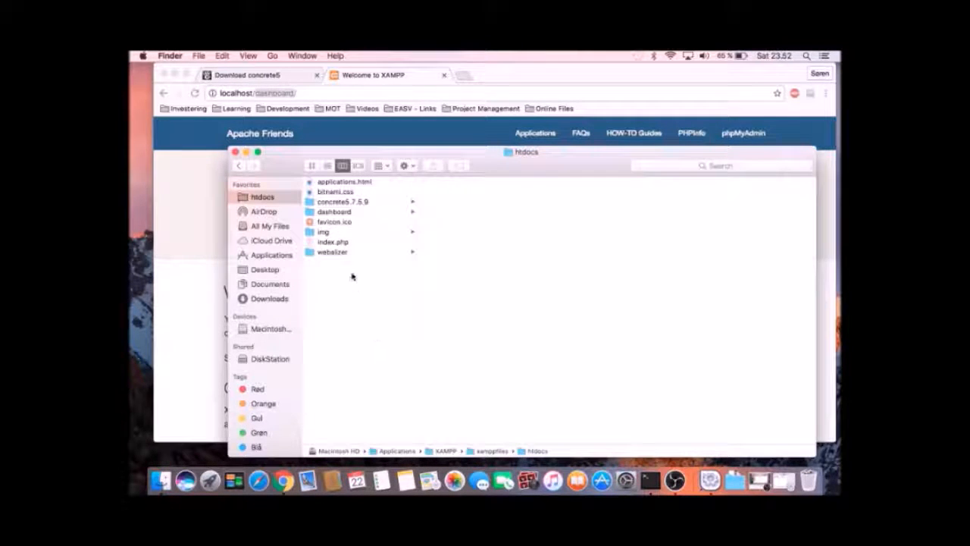
left_click(328, 202)
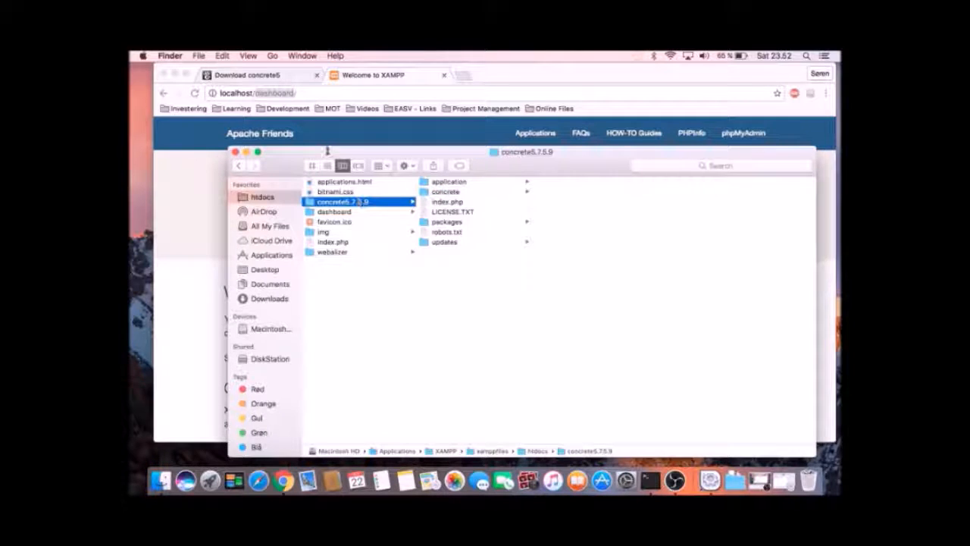
left_click(303, 92)
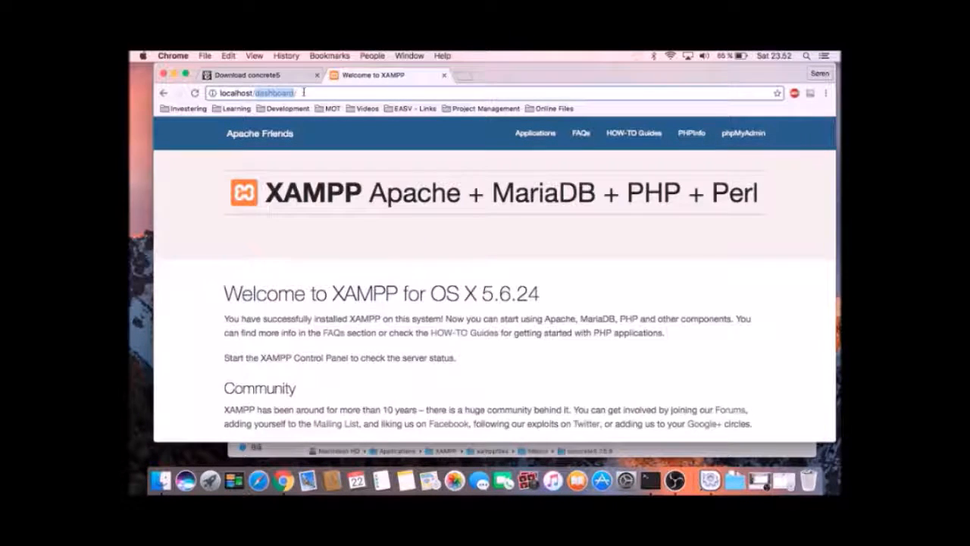
Load localhost/concrete5.7.5.9 in Chrome to reach the Install concrete5 page, then return to Finder.
type("/")
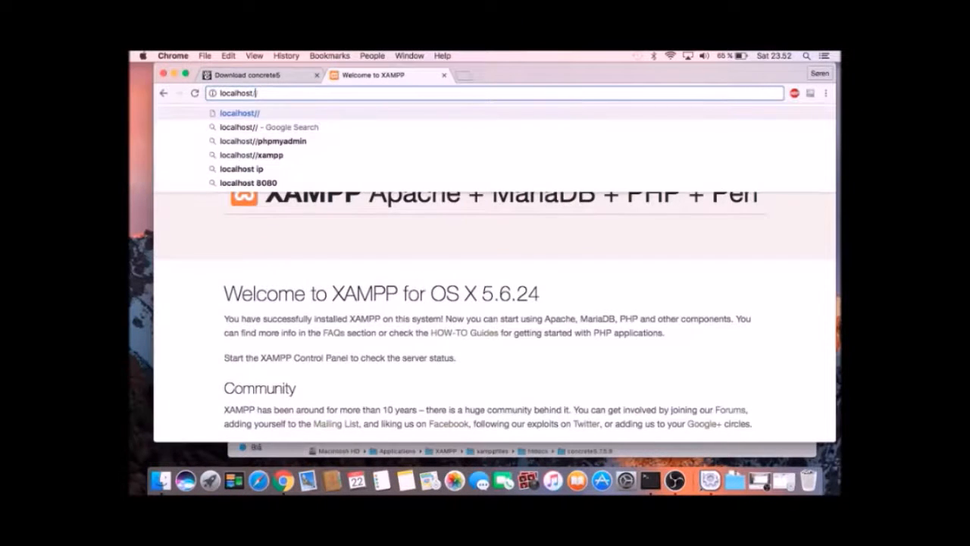
key("BackSpace")
type("concrete")
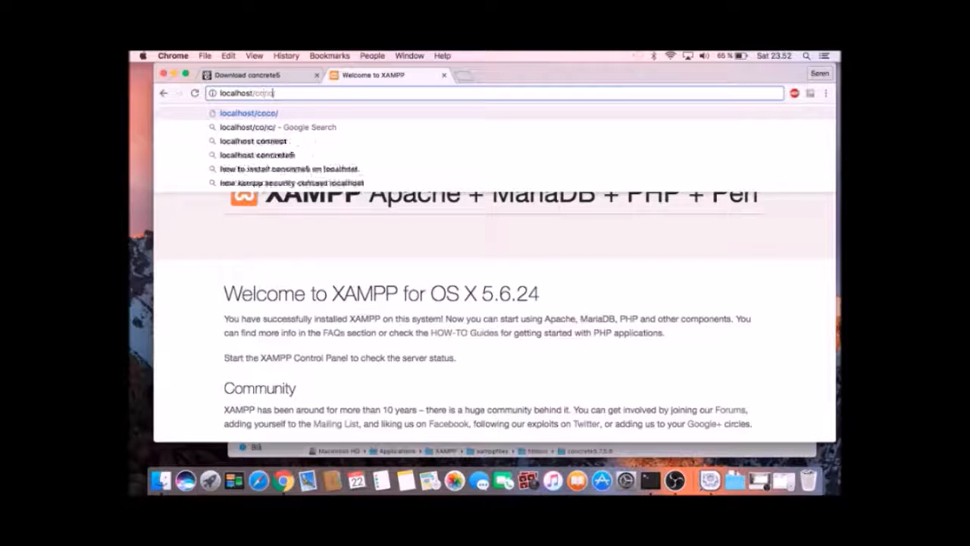
type("5.")
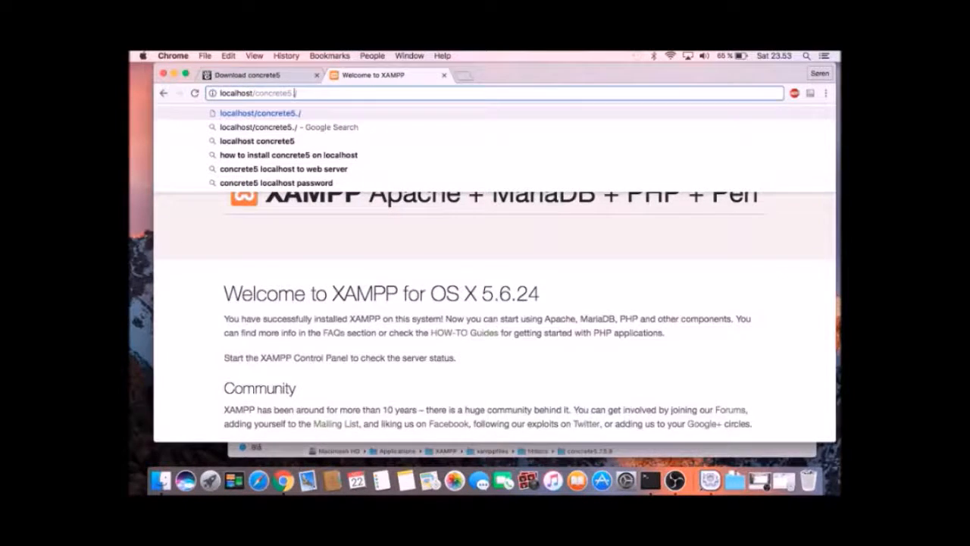
key("super+Tab")
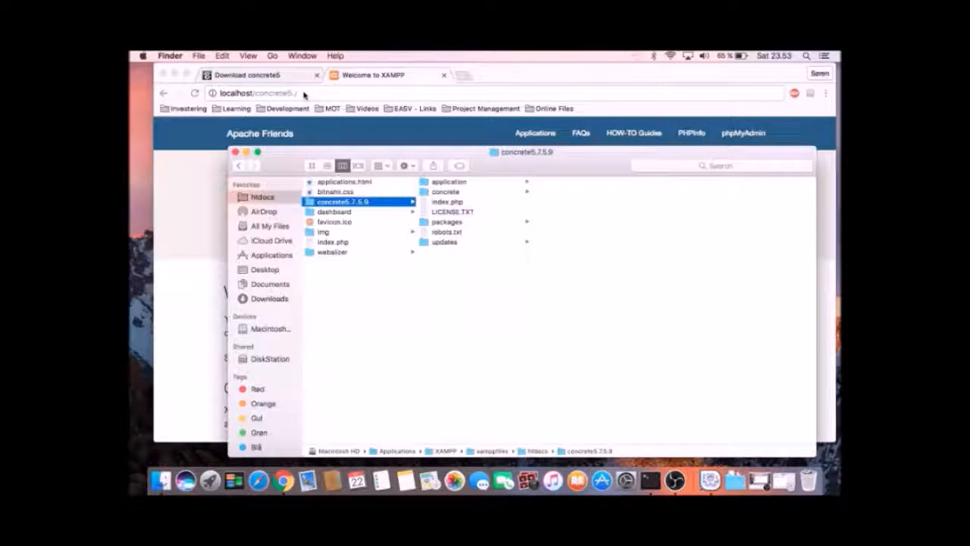
key("super+Tab")
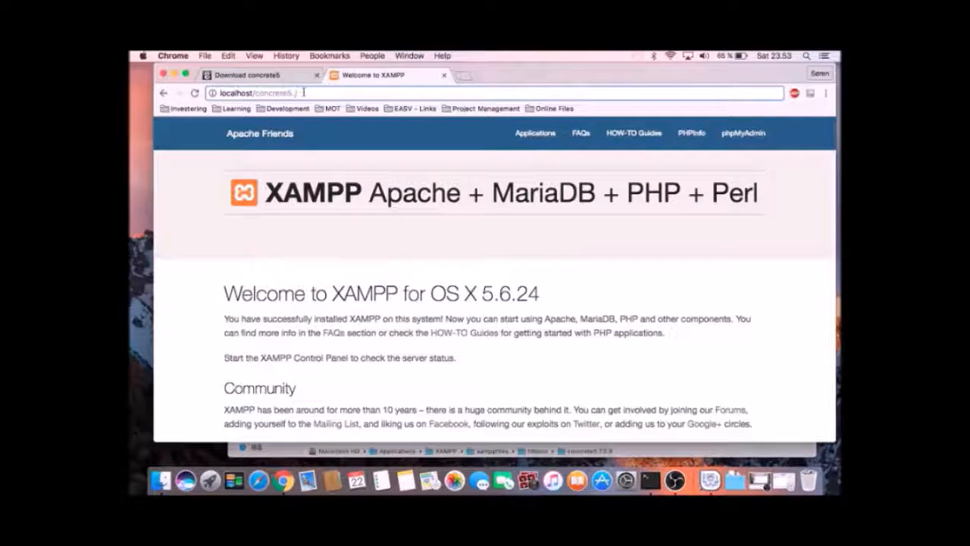
type("7.5.9/")
key("BackSpace")
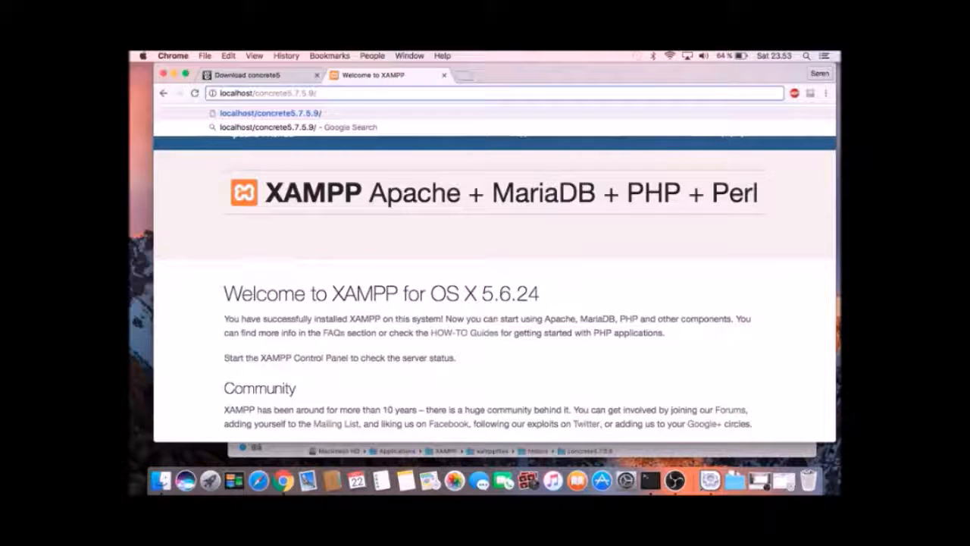
key("Return")
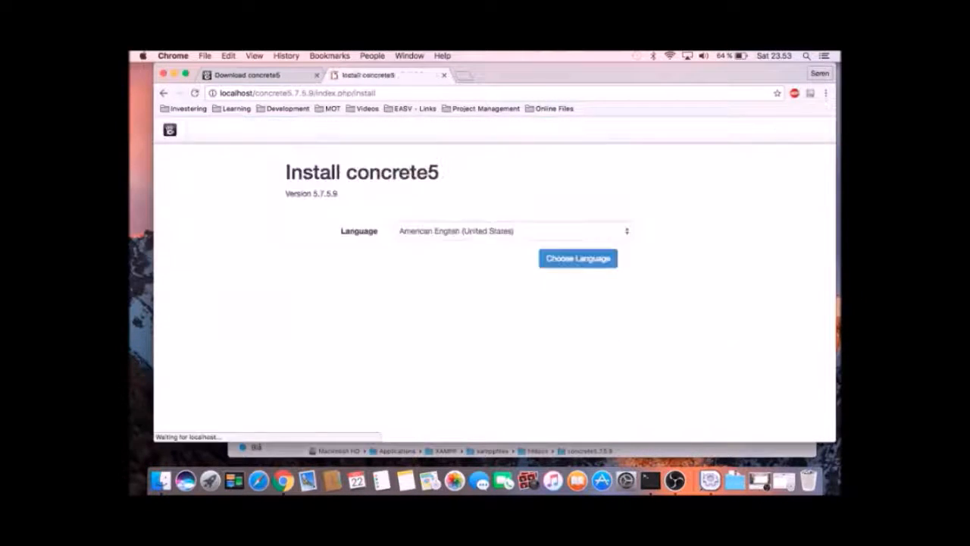
key("super+Tab")
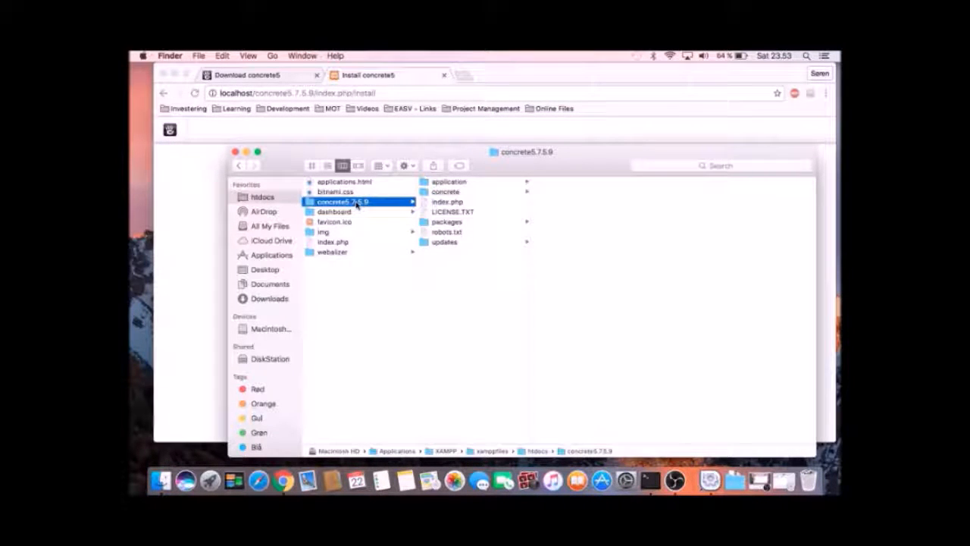
Rename the concrete5.7.5.9 folder in htdocs to c5, then go back to Chrome's address bar.
left_click(222, 56)
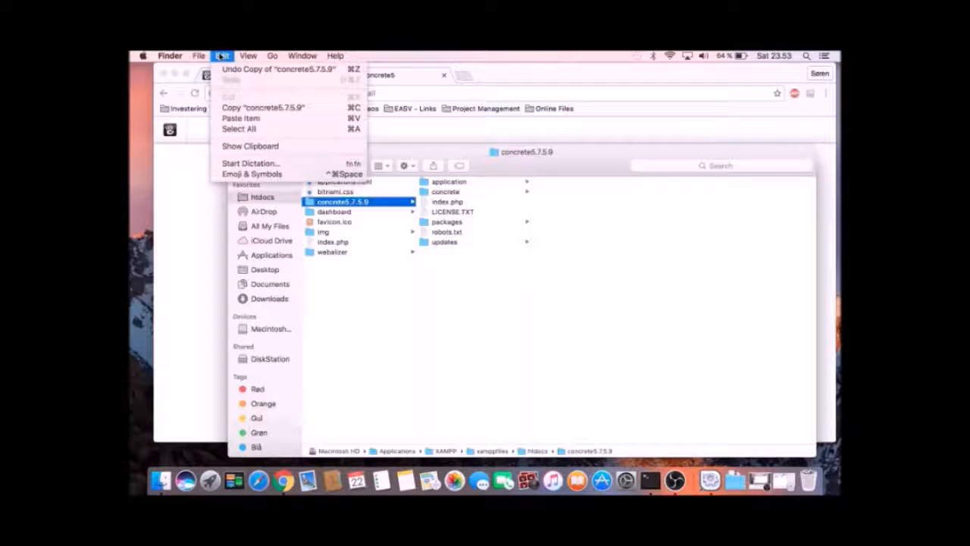
mouse_move(199, 56)
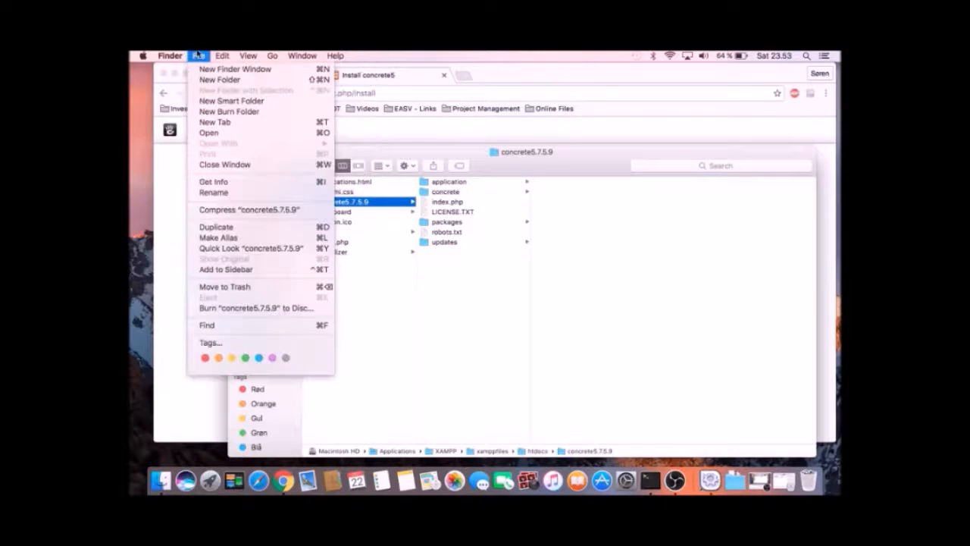
left_click(212, 194)
type("c5")
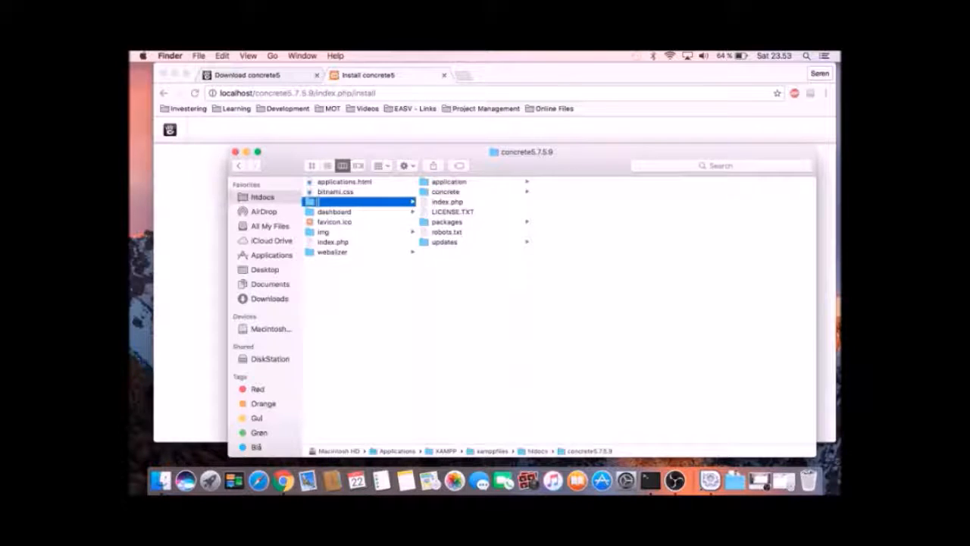
key("Return")
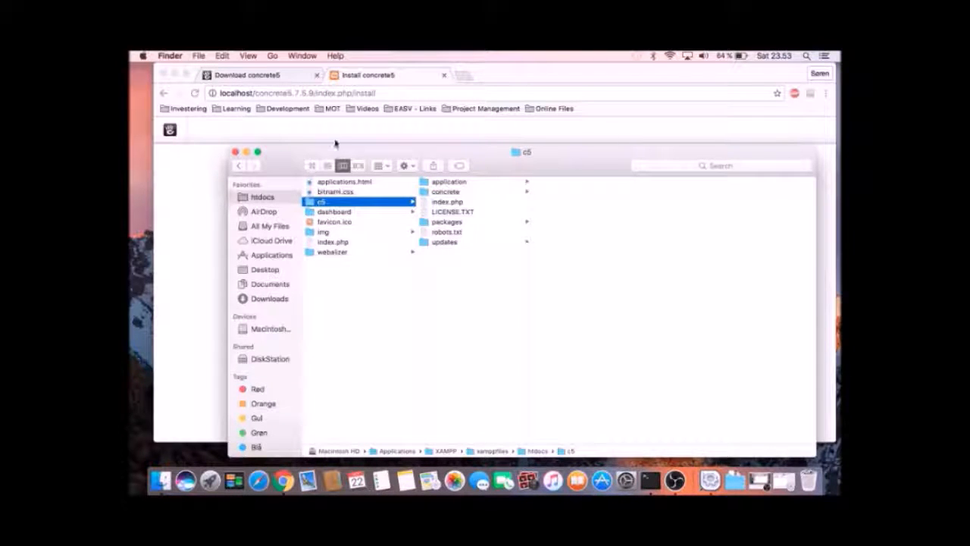
left_click(374, 94)
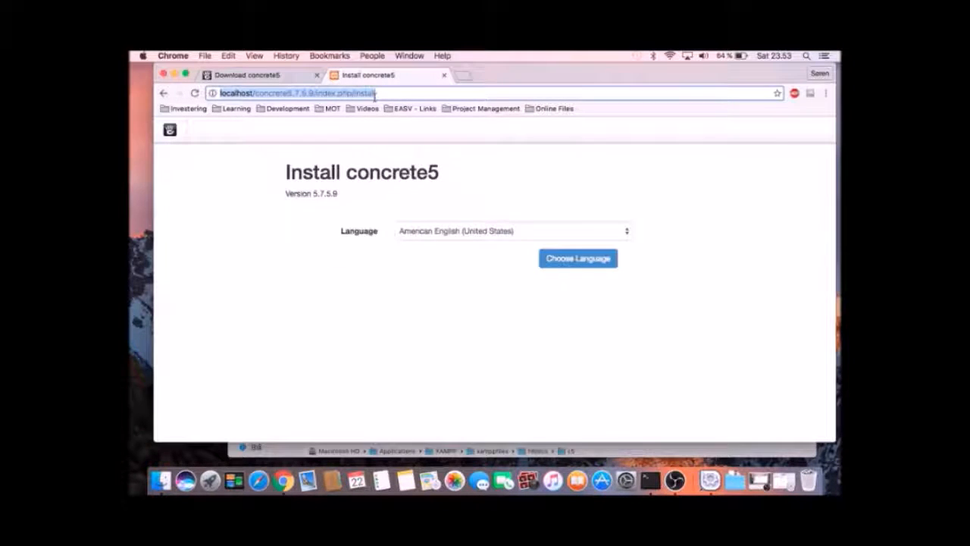
Reload the concrete5 installer from localhost/c5.
type("local")
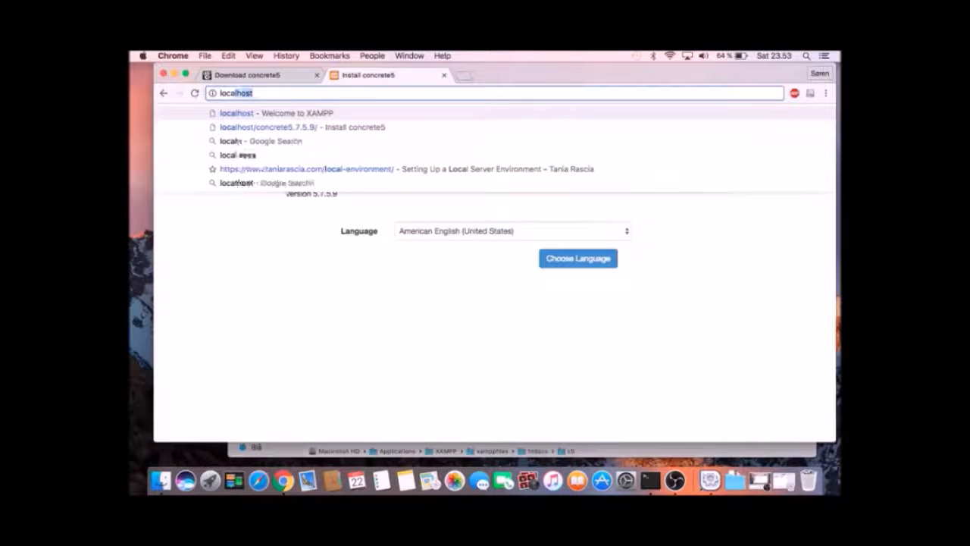
type("host/")
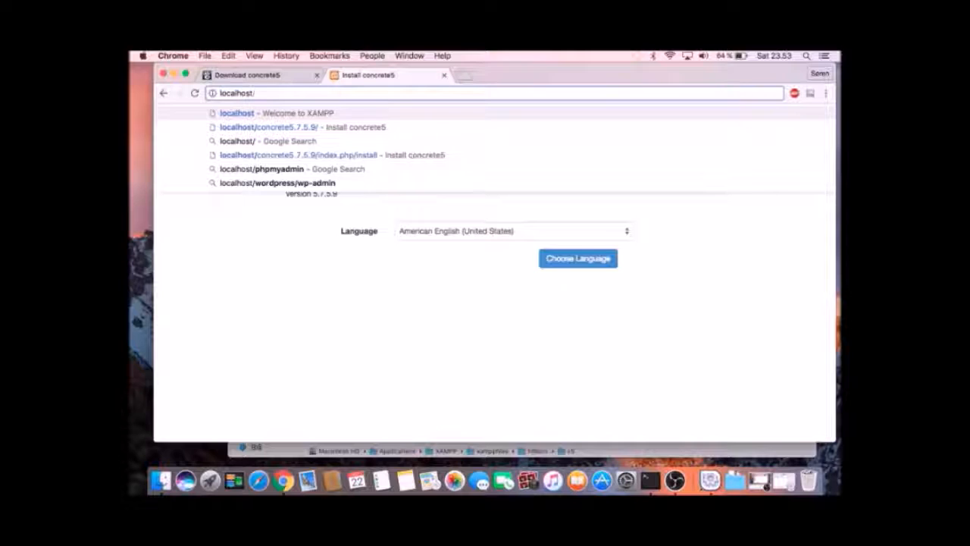
type("c5")
key("Return")
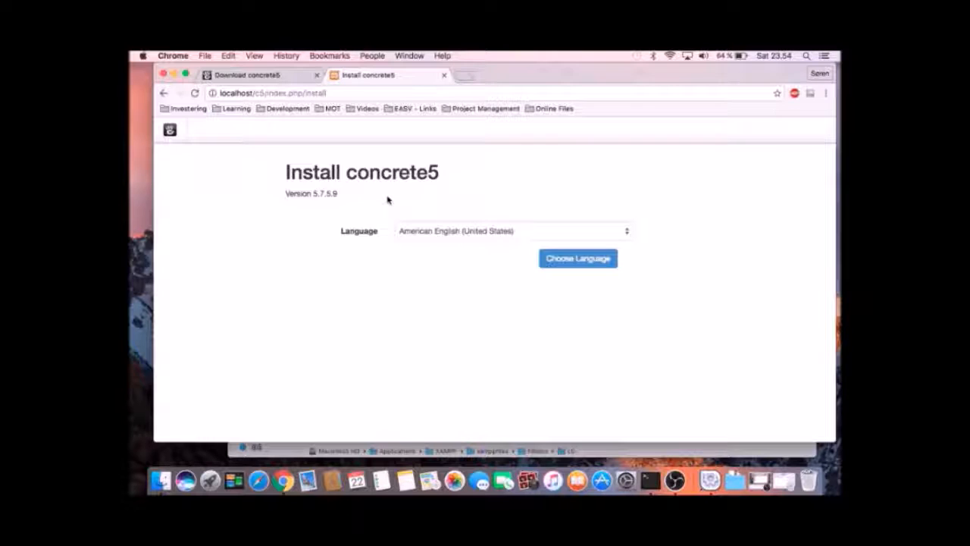
Open localhost/phpmyadmin in a new tab, switch its language to English, and go to Databases.
left_click(462, 75)
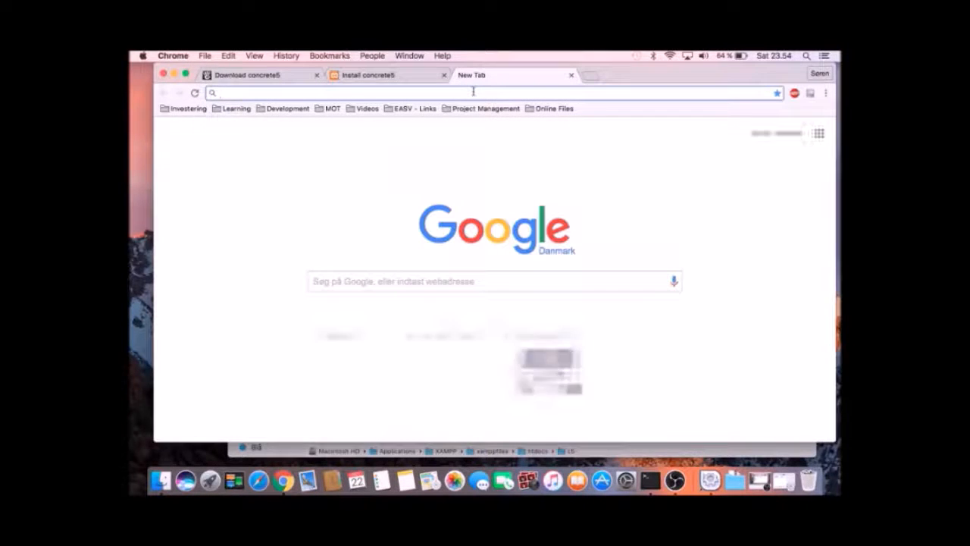
type("localhost")
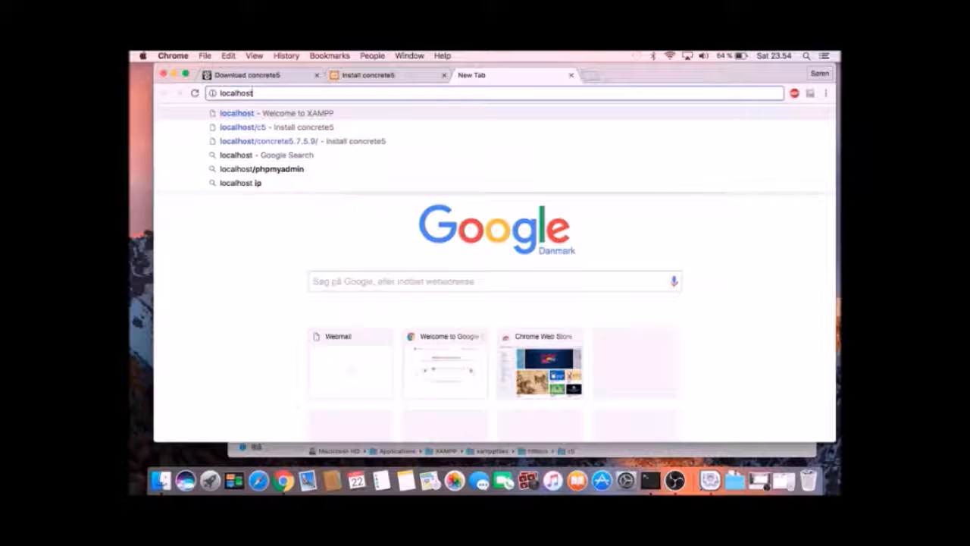
type("/")
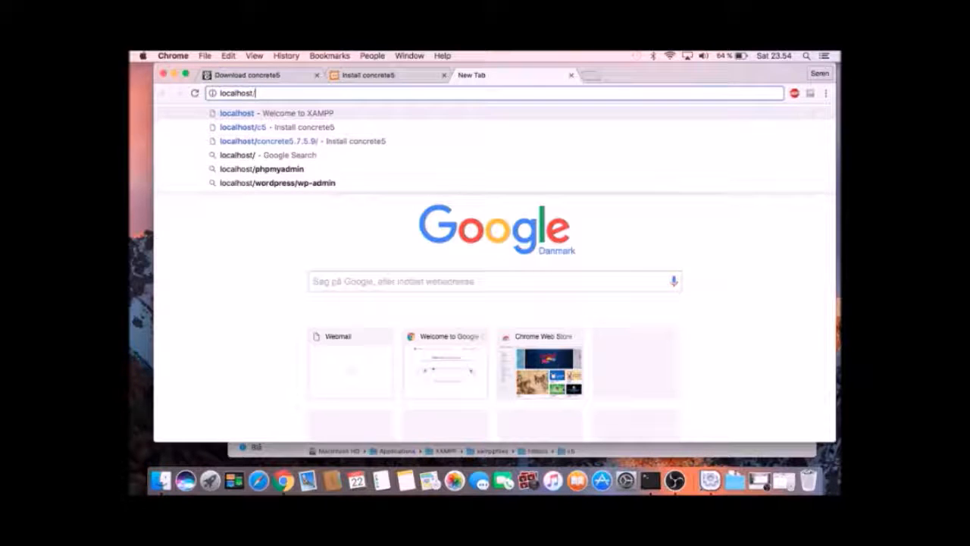
type("phpmyadmin")
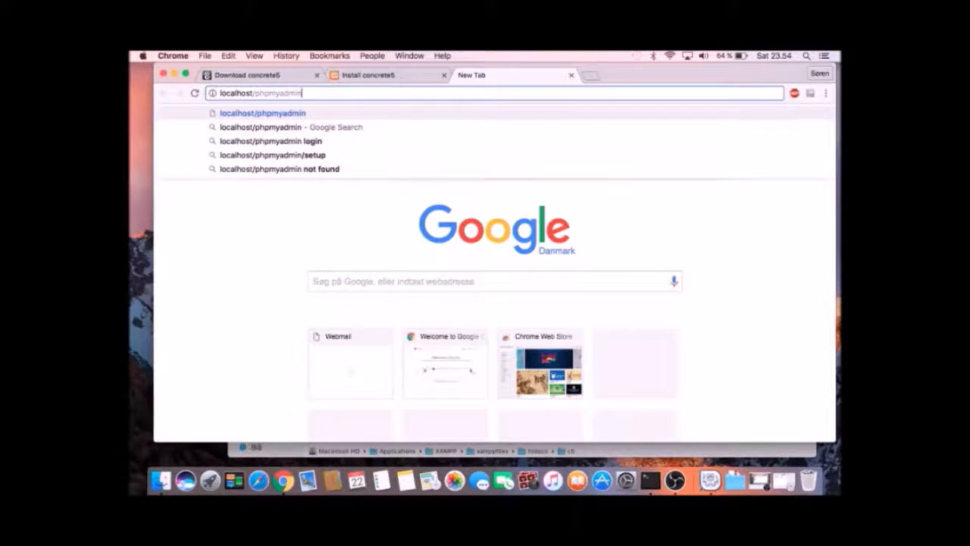
key("Return")
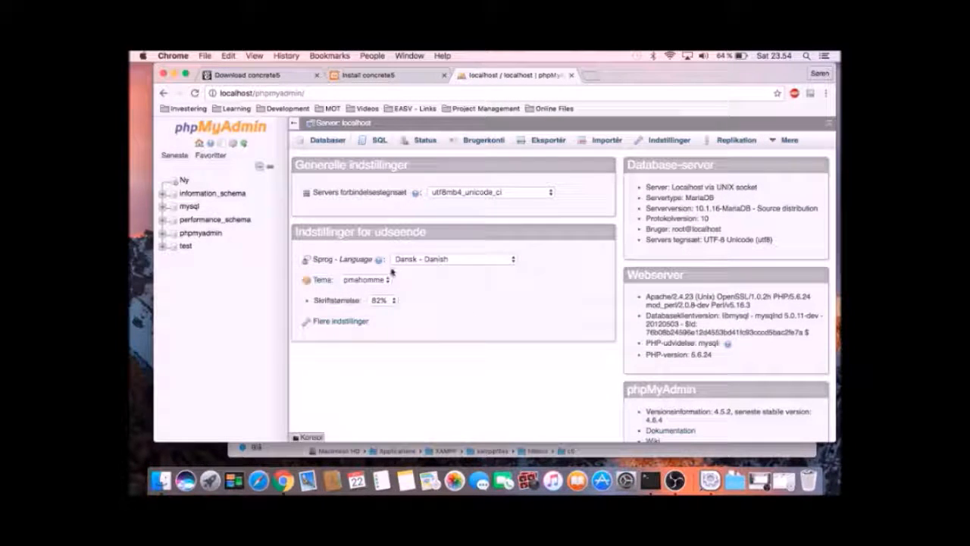
left_click(471, 260)
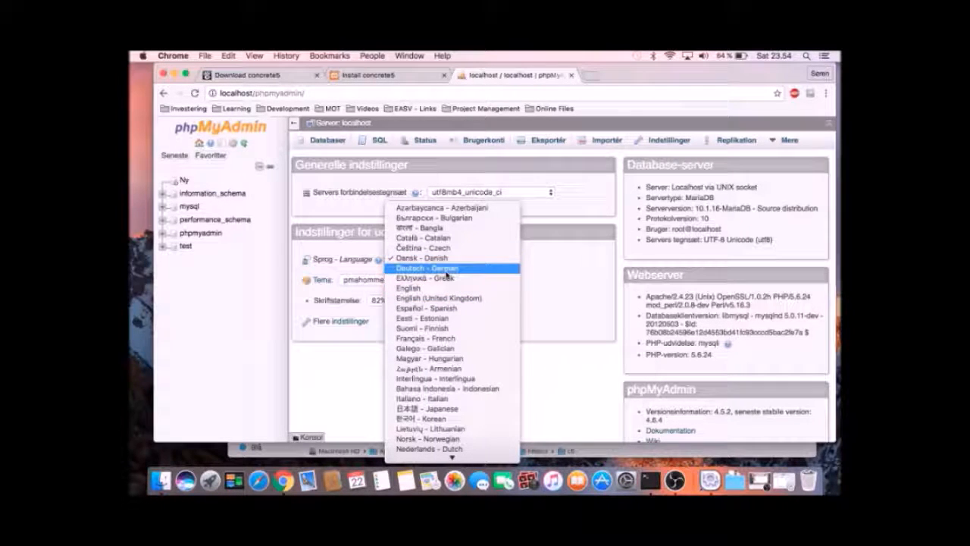
left_click(445, 289)
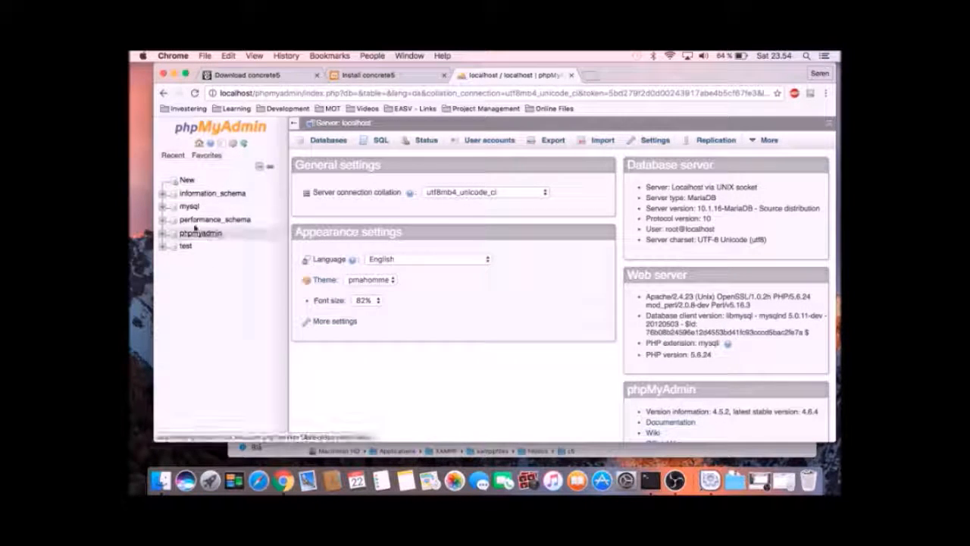
left_click(189, 183)
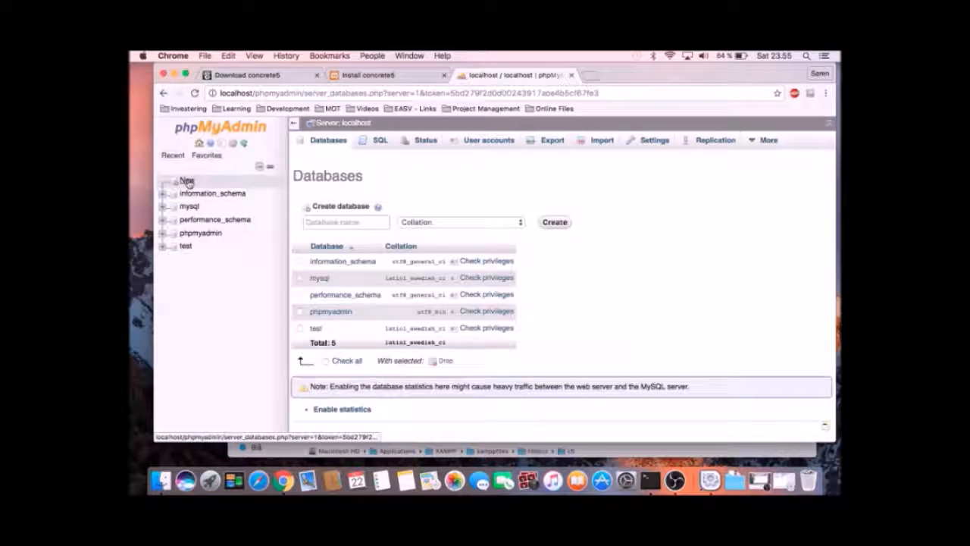
Create an empty database named c5db, then return to the Install concrete5 tab.
left_click(339, 221)
type("c")
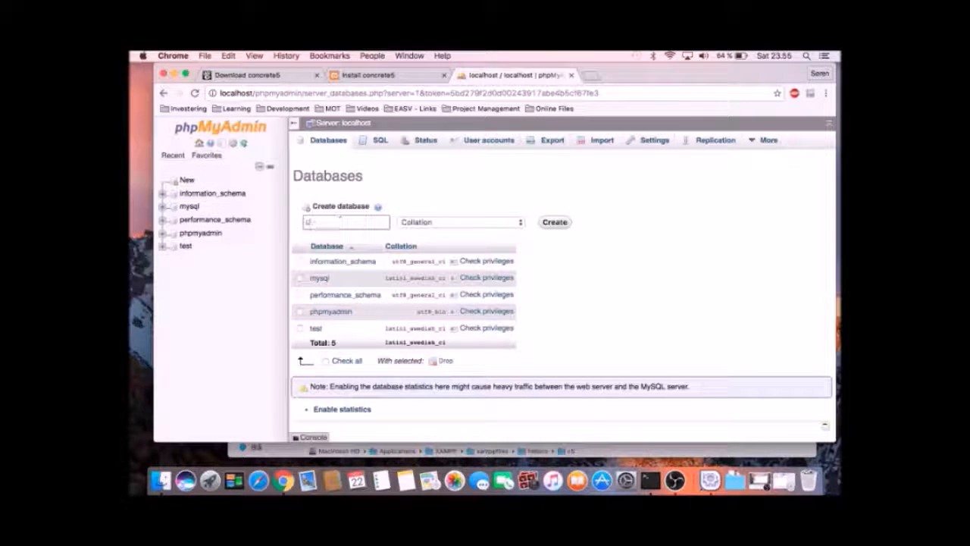
type("5db")
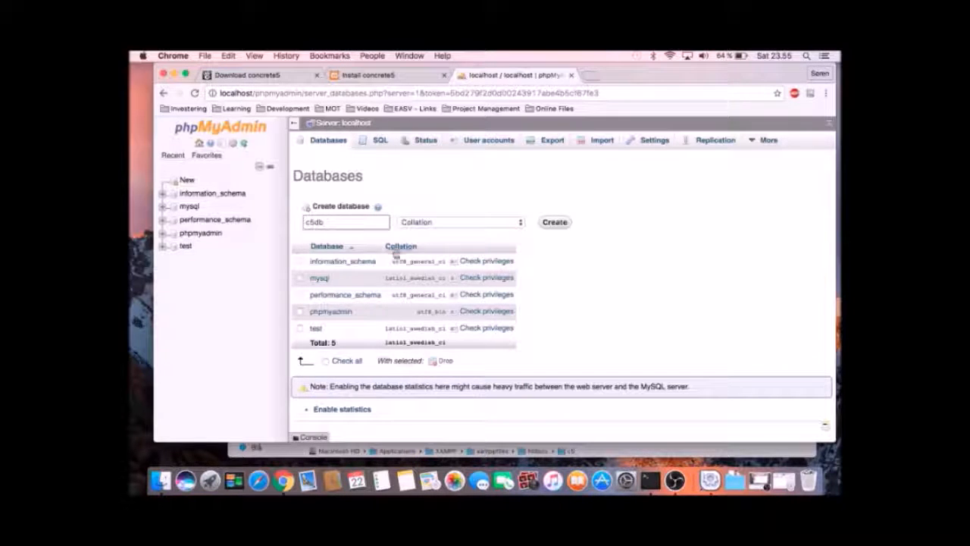
left_click(545, 223)
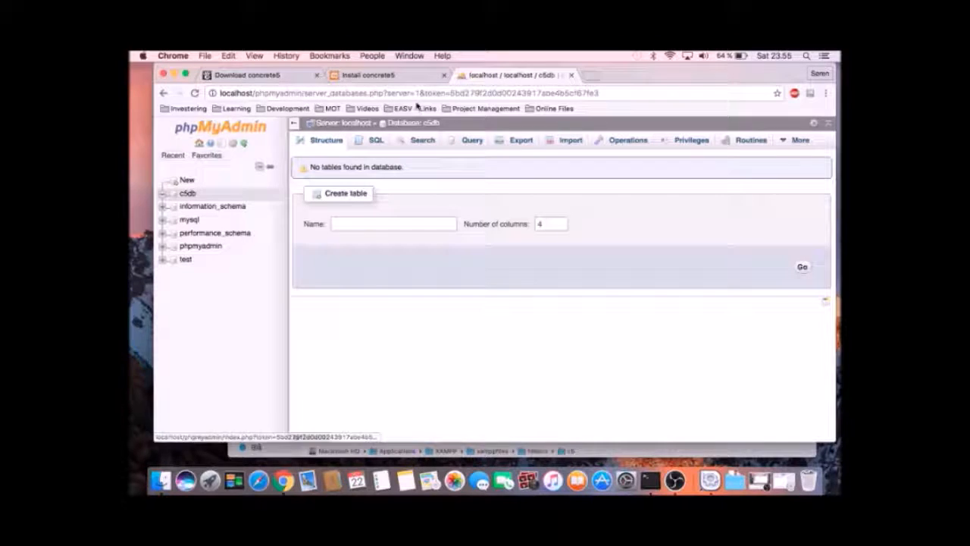
left_click(383, 76)
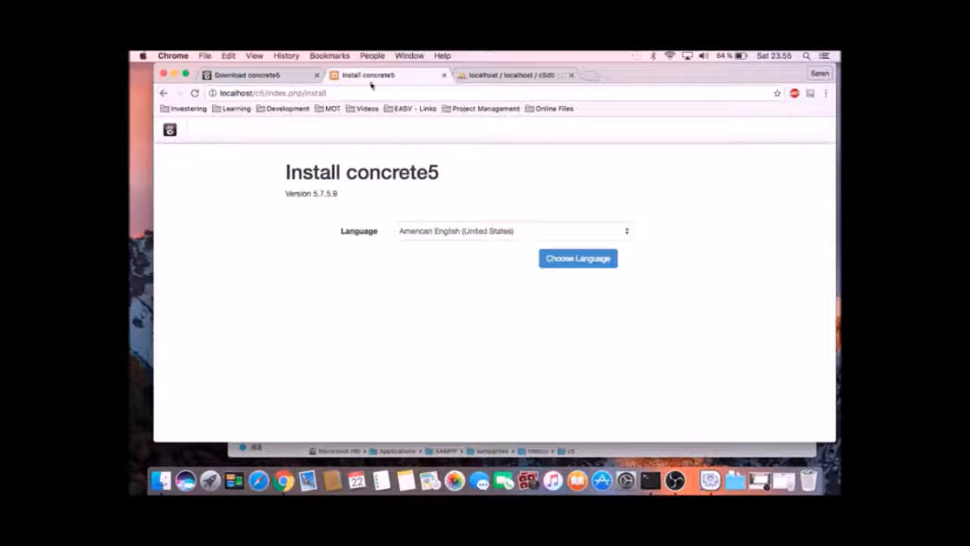
Keep American English (United States) as the installer language and continue to the requirements check.
left_click(542, 241)
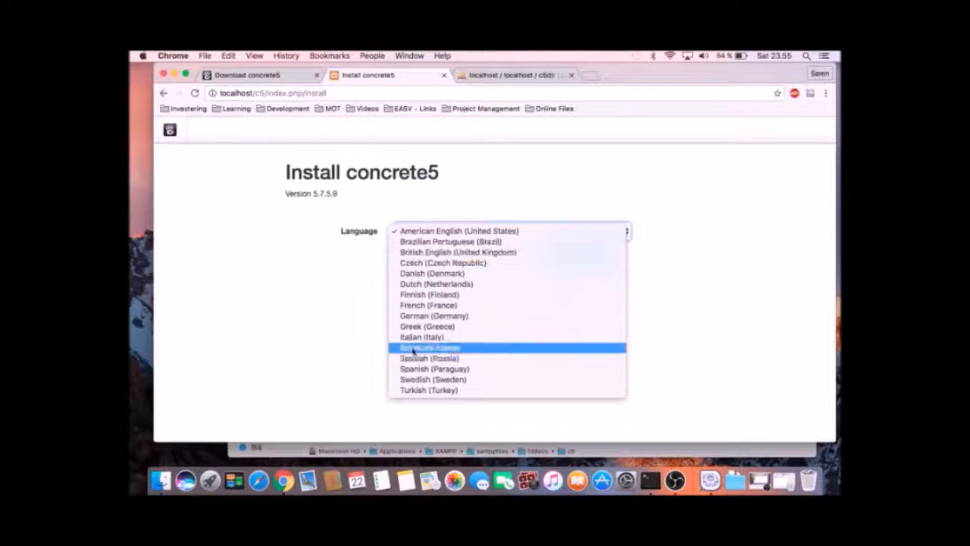
left_click(338, 302)
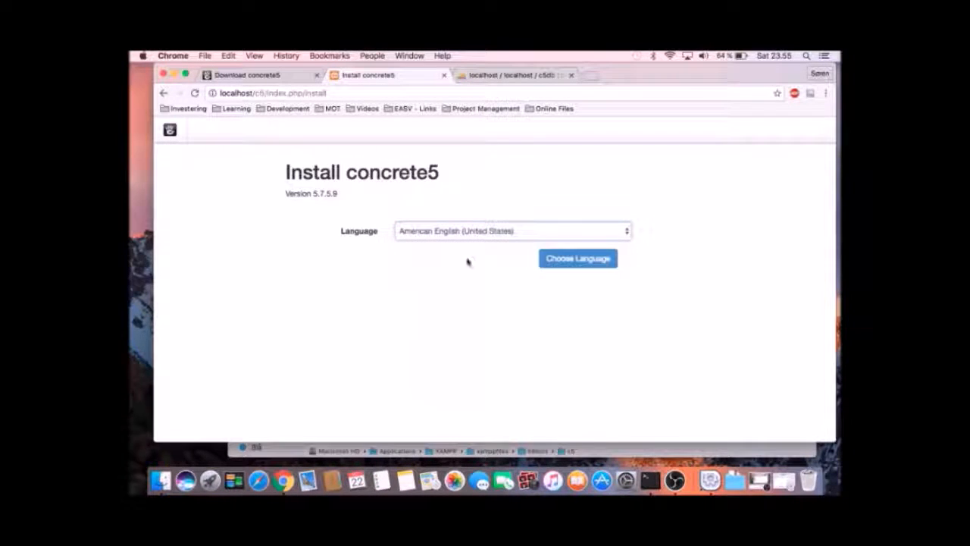
left_click(565, 263)
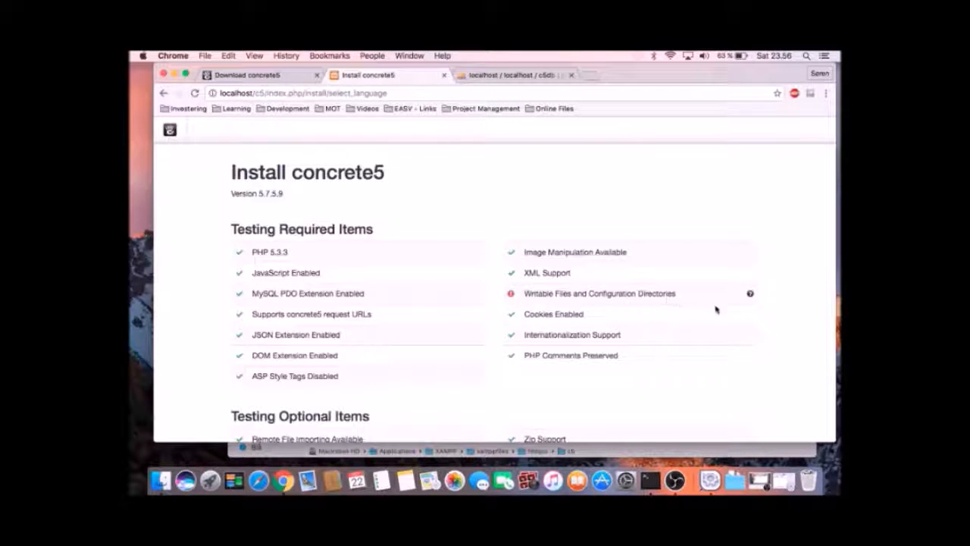
Check the Writable Files help note, then bring Finder's c5 folder window forward.
mouse_move(751, 295)
key("super+Tab")
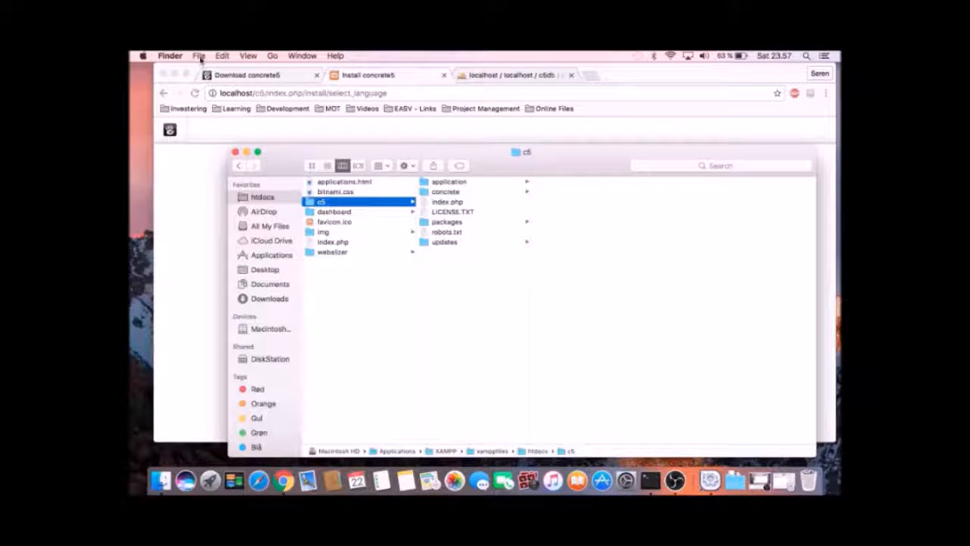
Open the Get Info window for the c5 folder and review its Sharing & Permissions entries.
left_click(199, 55)
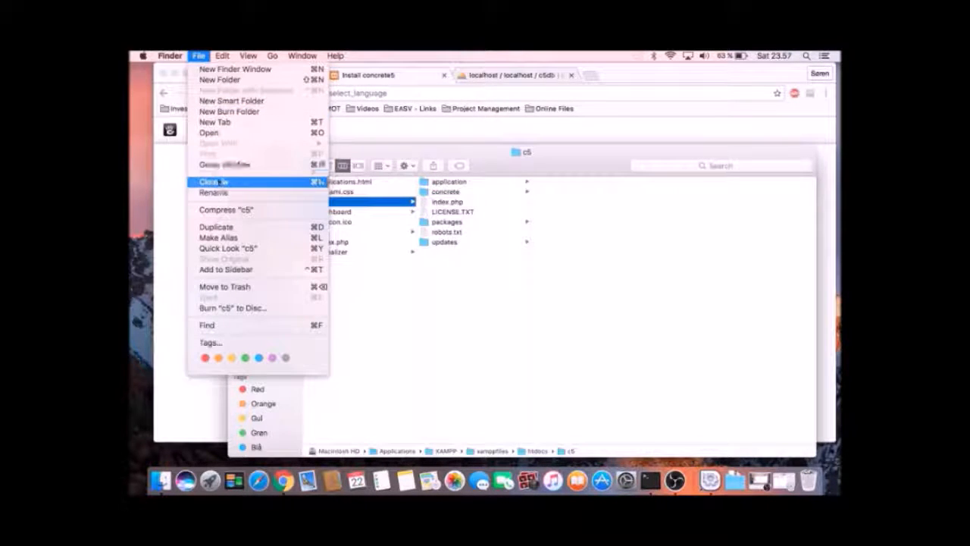
left_click(216, 182)
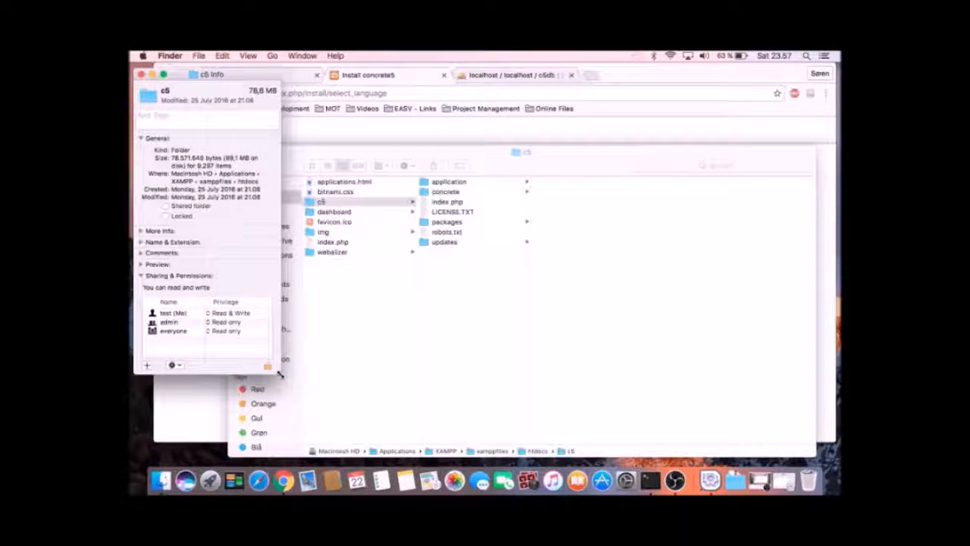
left_click_drag(279, 374, 331, 412)
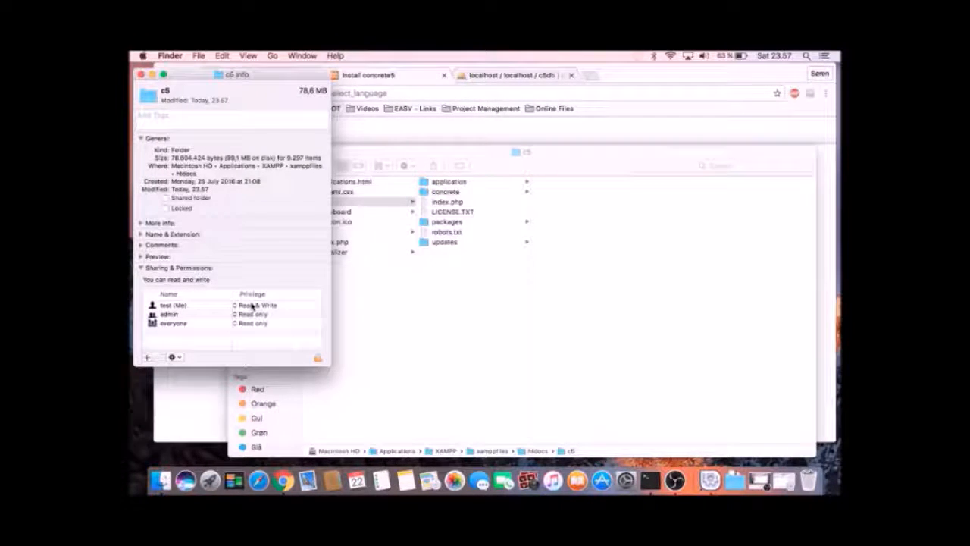
left_click(204, 307)
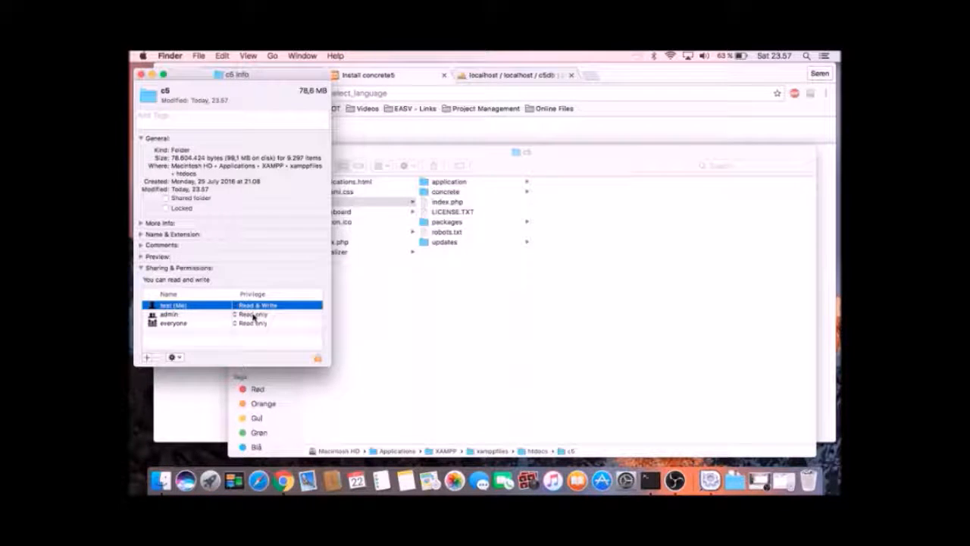
left_click(251, 314)
left_click(253, 273)
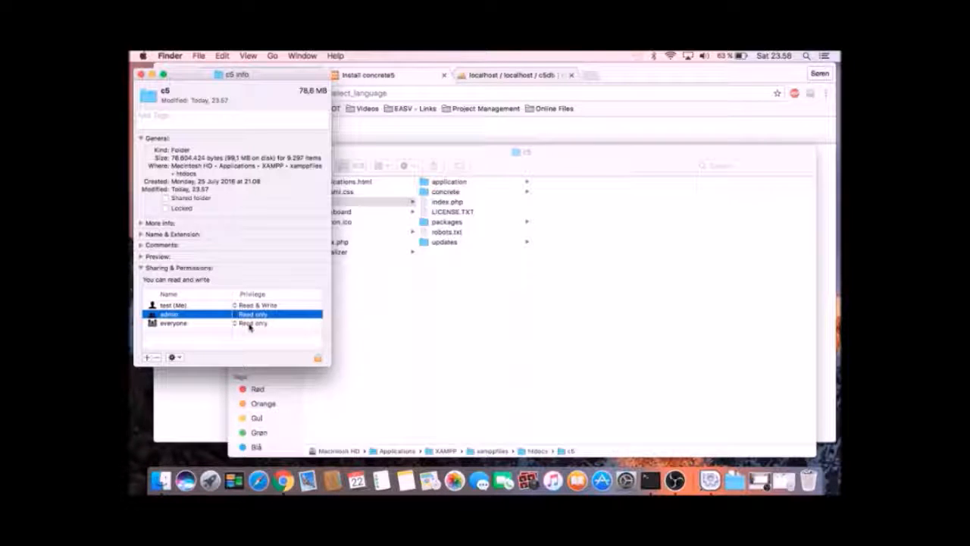
left_click(249, 328)
left_click(260, 276)
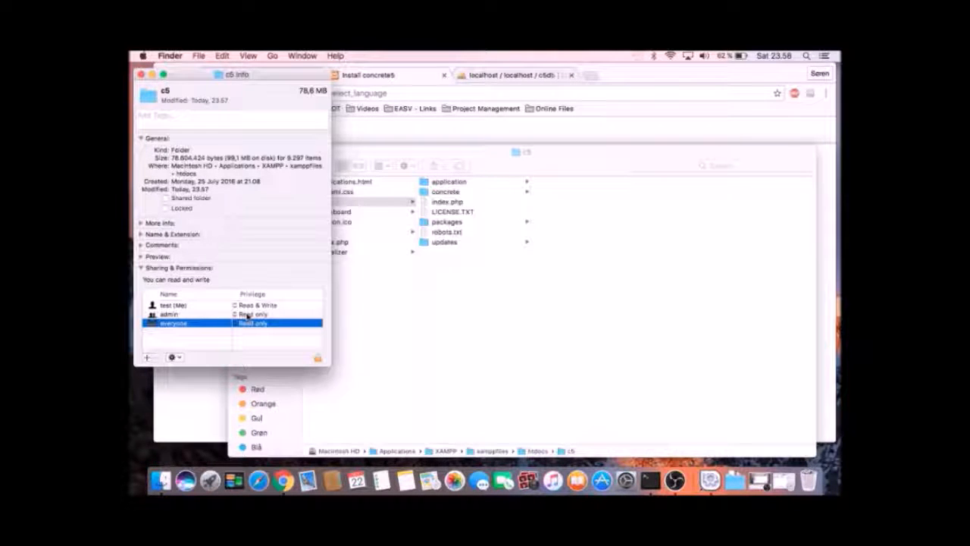
Give admin and everyone Read & Write access on c5 and unlock to save the change.
left_click(246, 316)
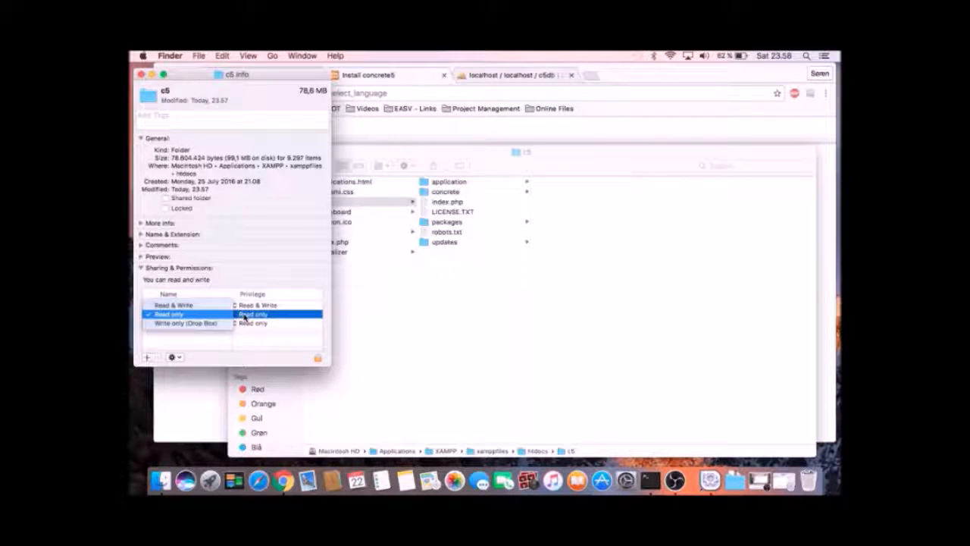
left_click(180, 306)
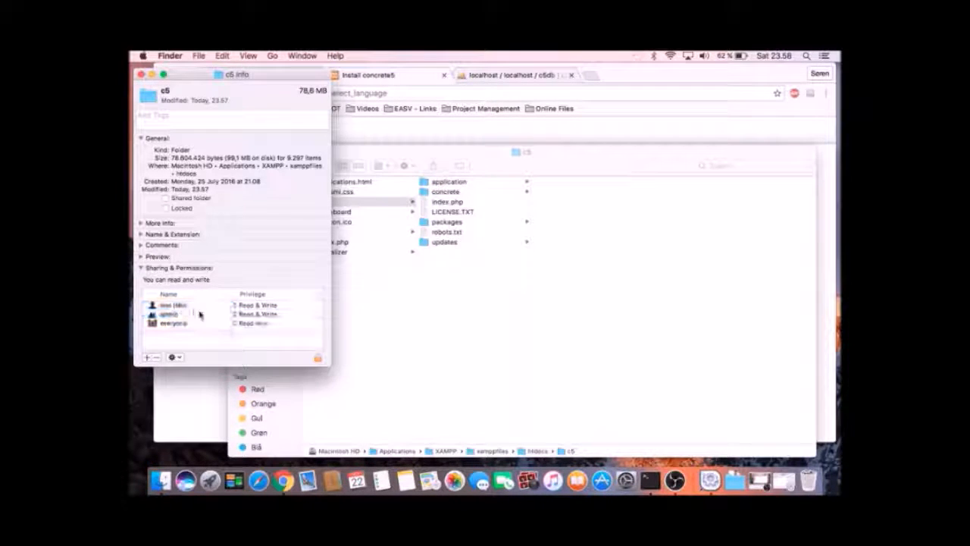
left_click(246, 325)
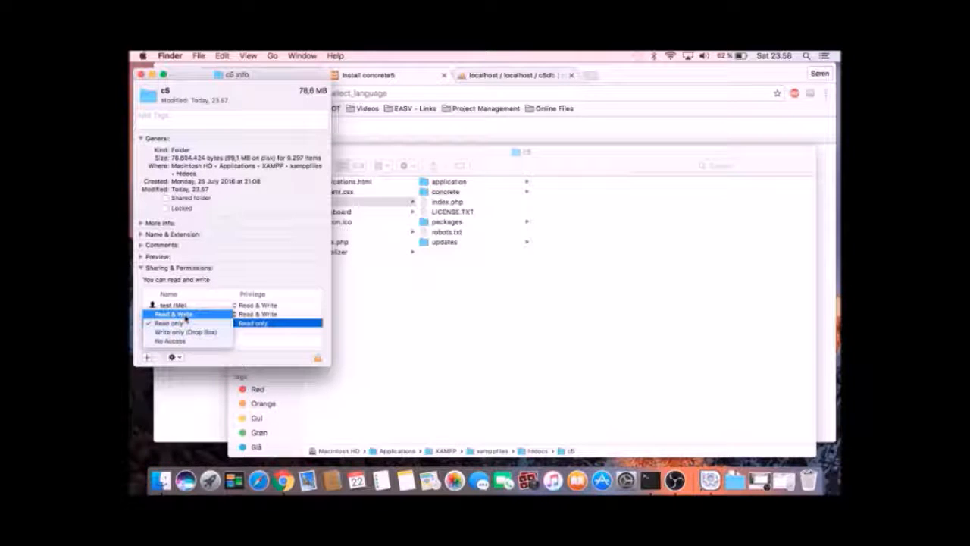
left_click(185, 315)
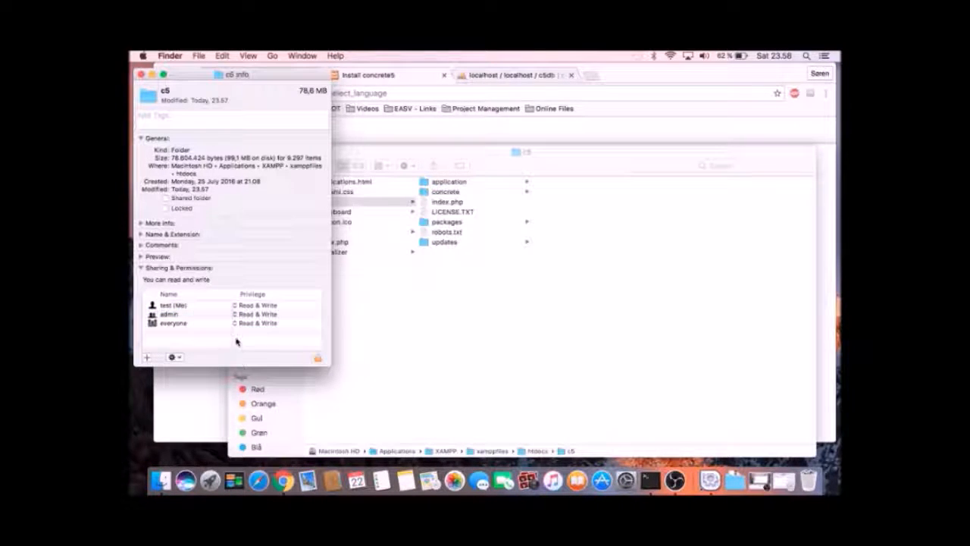
left_click(318, 360)
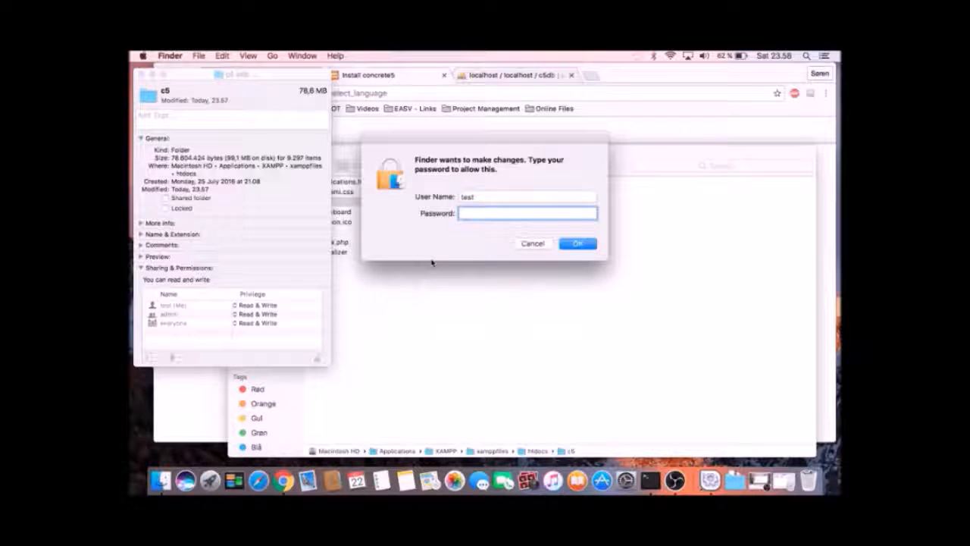
Authorise with the account password, apply the permissions to all enclosed items, and close the Info window.
type("********")
key("Return")
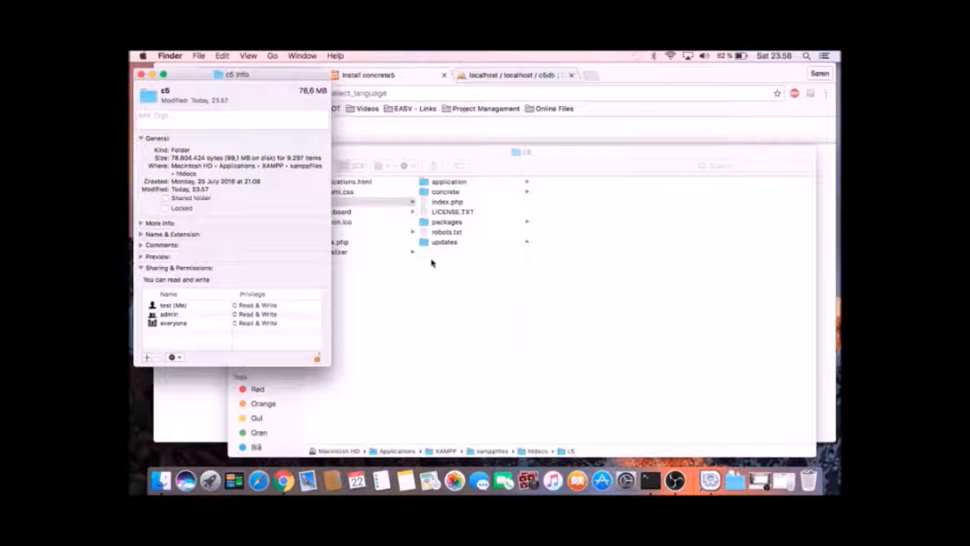
left_click(172, 358)
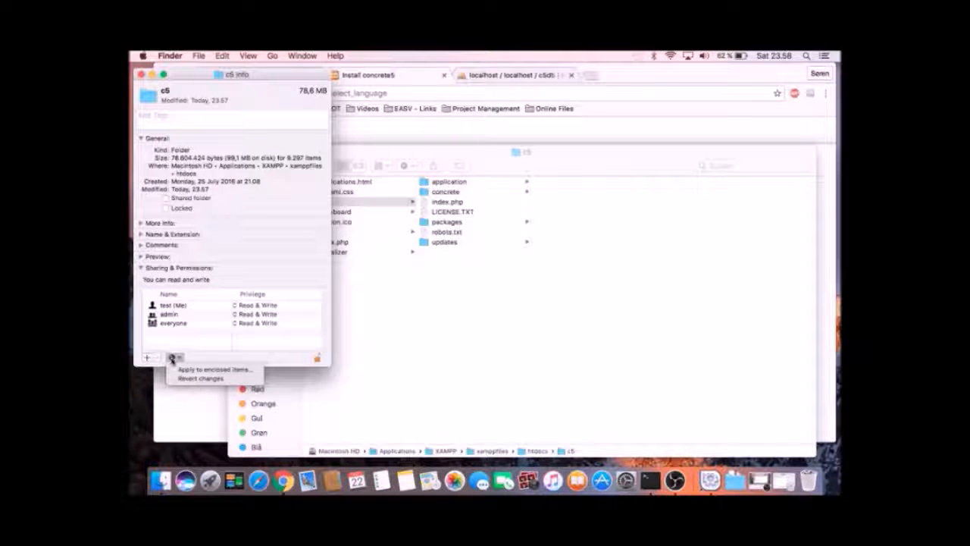
left_click(208, 370)
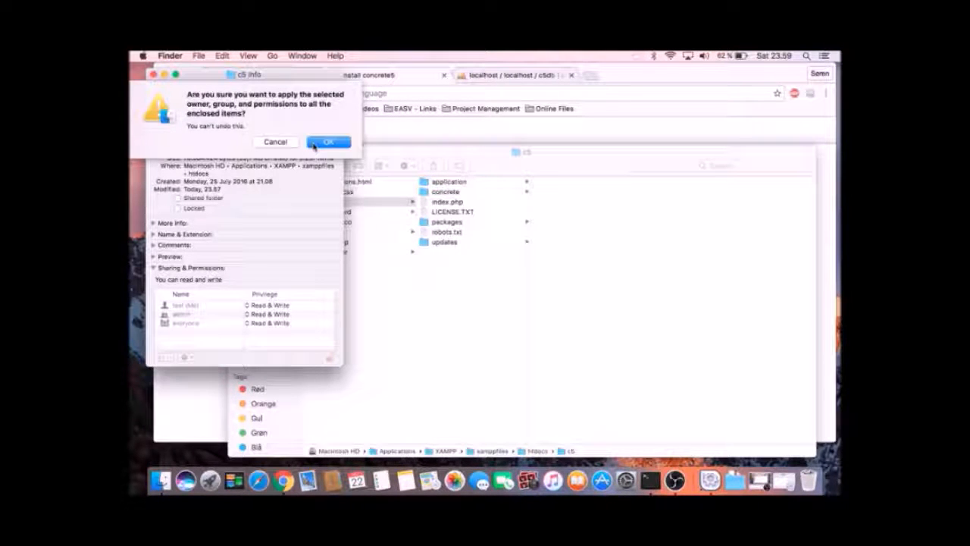
left_click(328, 146)
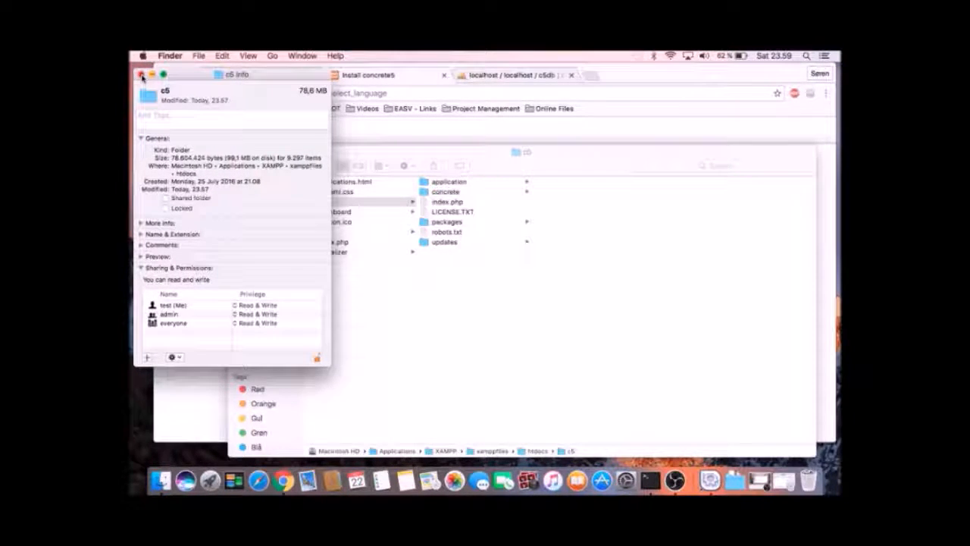
left_click(142, 76)
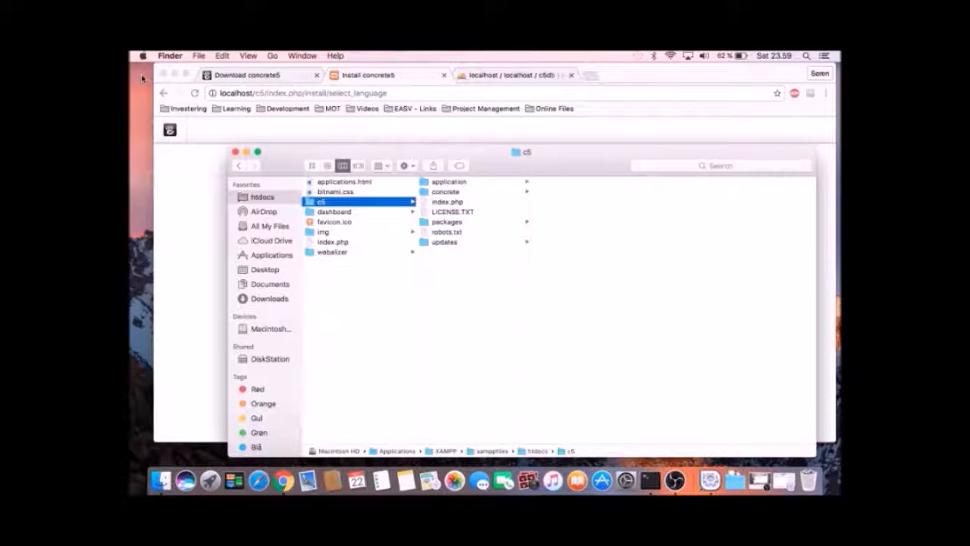
Reload the concrete5 installer so every requirement passes, then continue to the installation form.
left_click(185, 253)
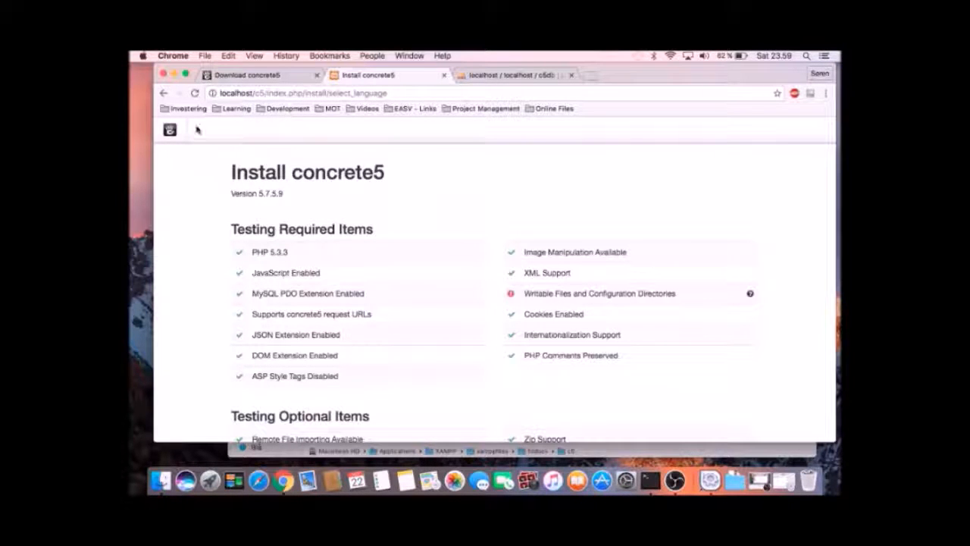
left_click(195, 93)
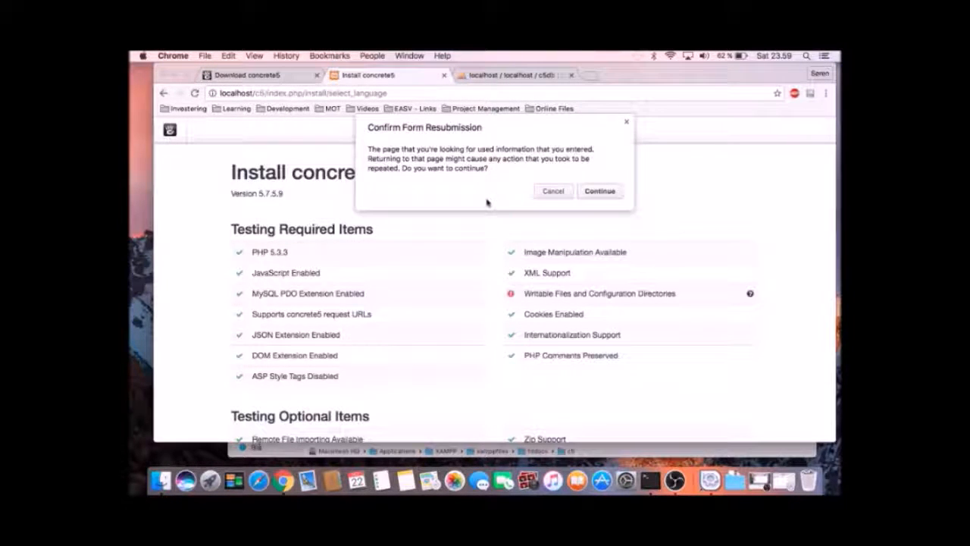
left_click(585, 191)
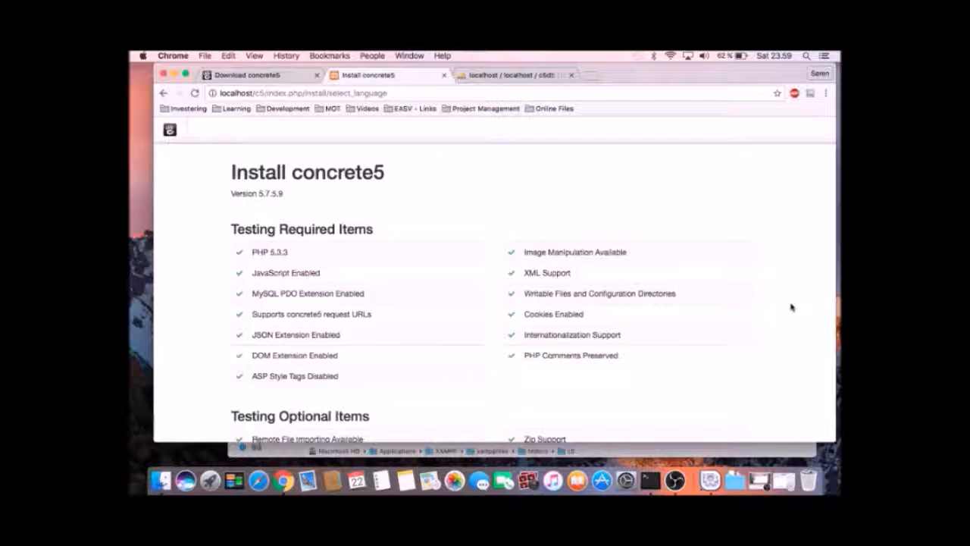
scroll(791, 307, "down", 5)
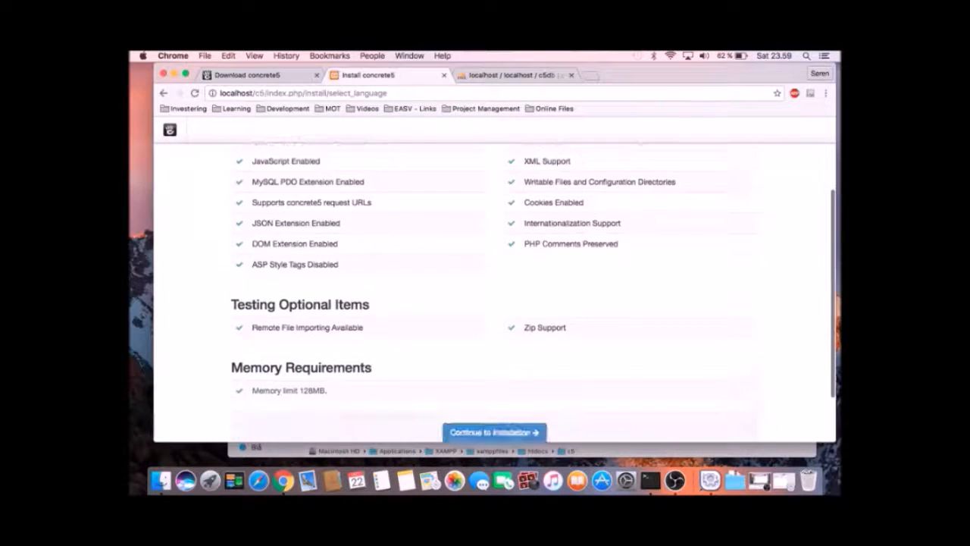
scroll(792, 307, "down", 1)
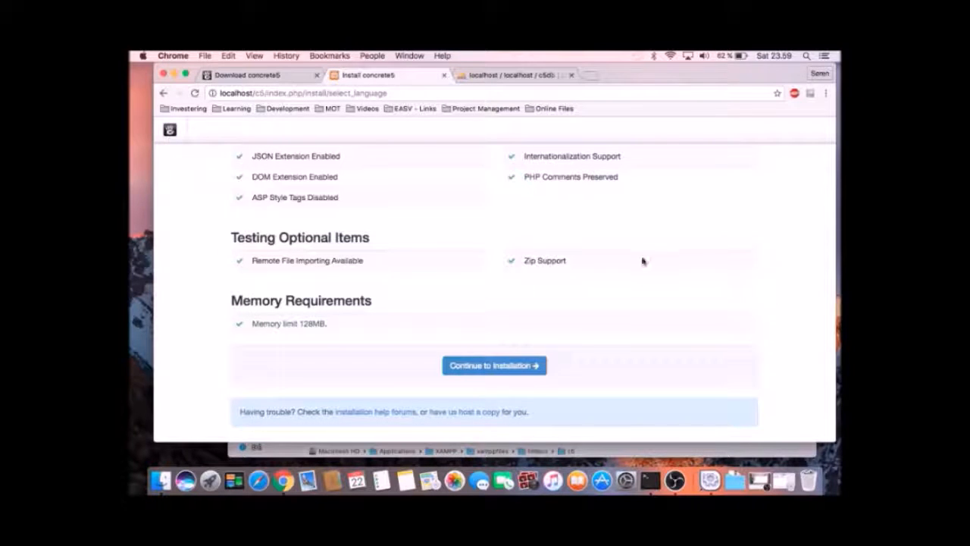
left_click(464, 367)
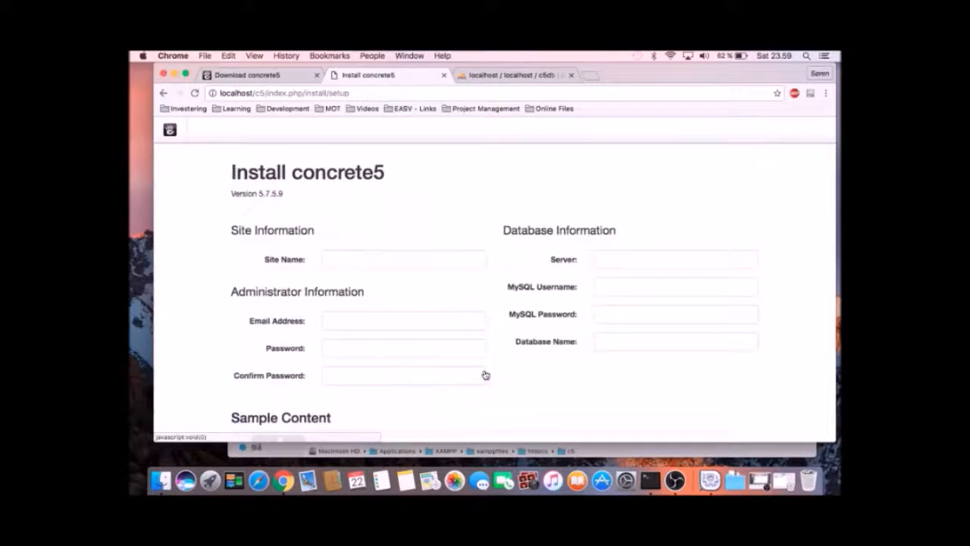
Enter 'Whoooaaaaa' as the site name.
scroll(485, 375, "down", 1)
scroll(485, 374, "down", 2)
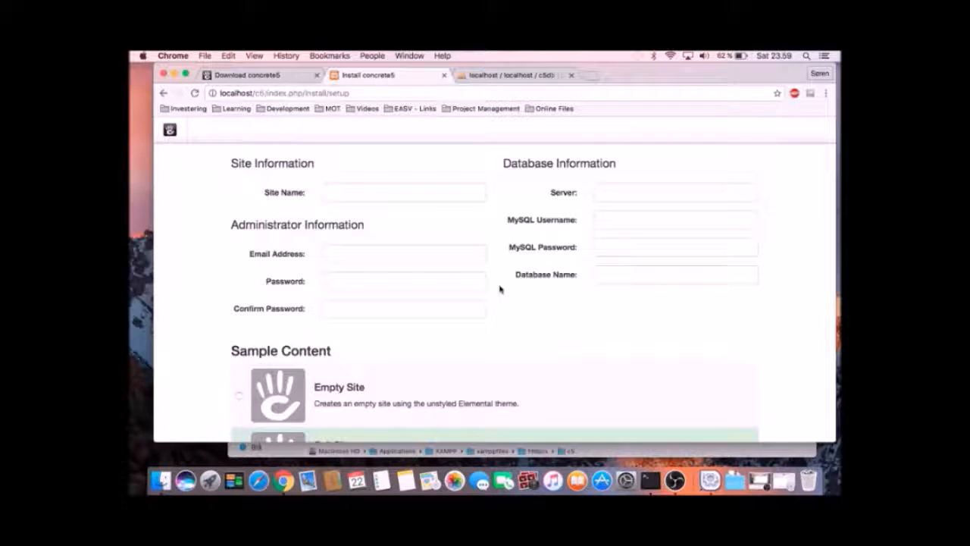
scroll(671, 320, "up", 3)
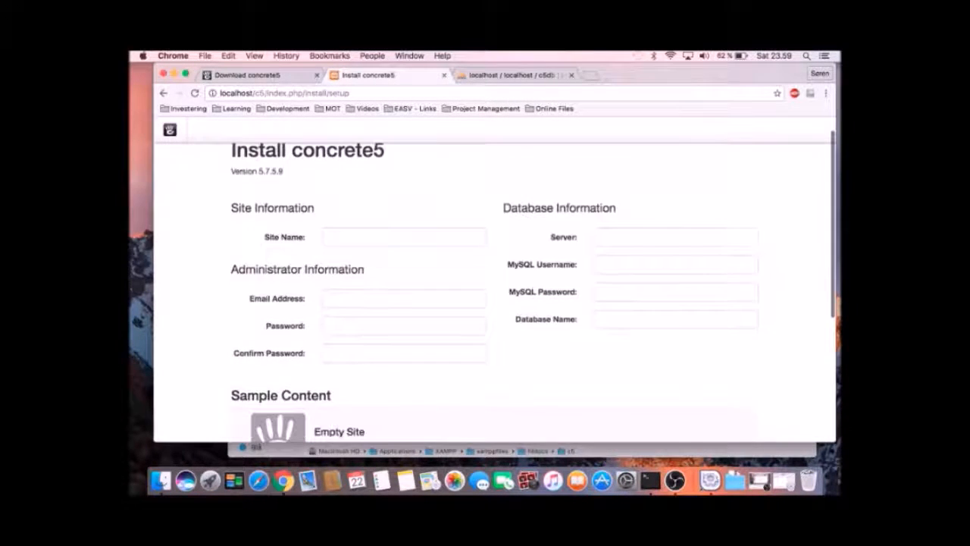
left_click(372, 239)
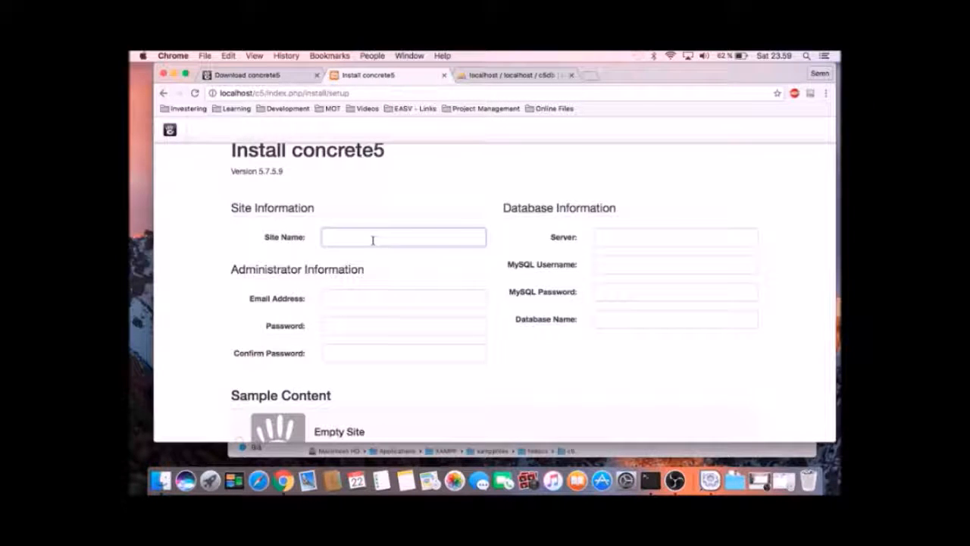
type("Whatever")
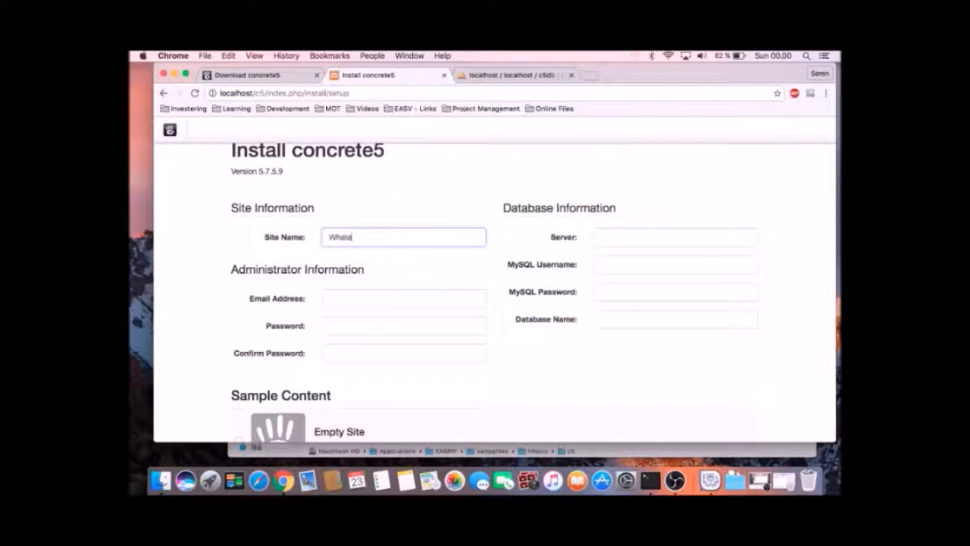
key("BackSpace")
key("BackSpace")
key("BackSpace")
key("BackSpace")
key("BackSpace")
key("BackSpace")
key("BackSpace")
key("BackSpace")
type("Whoooaaaaa")
Fill in the administrator's e-mail address.
left_click(422, 294)
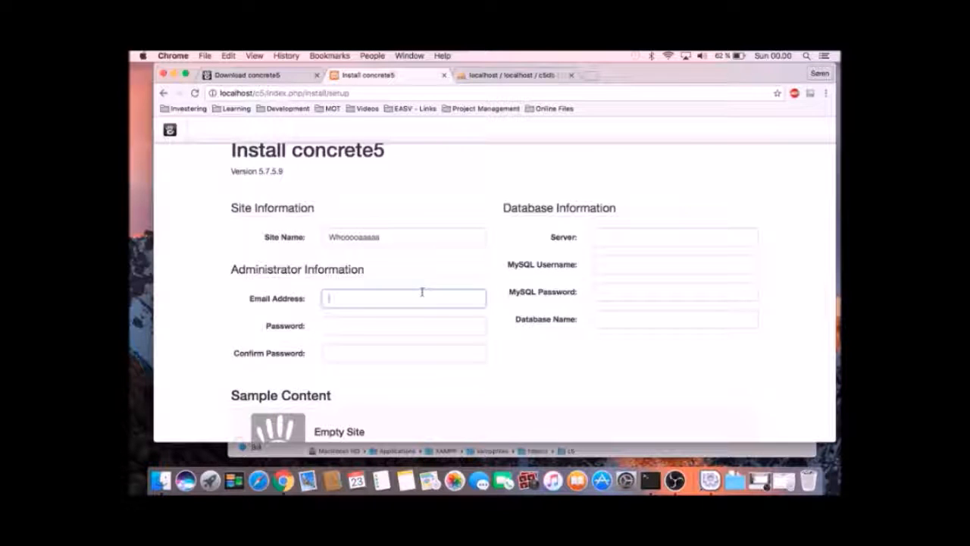
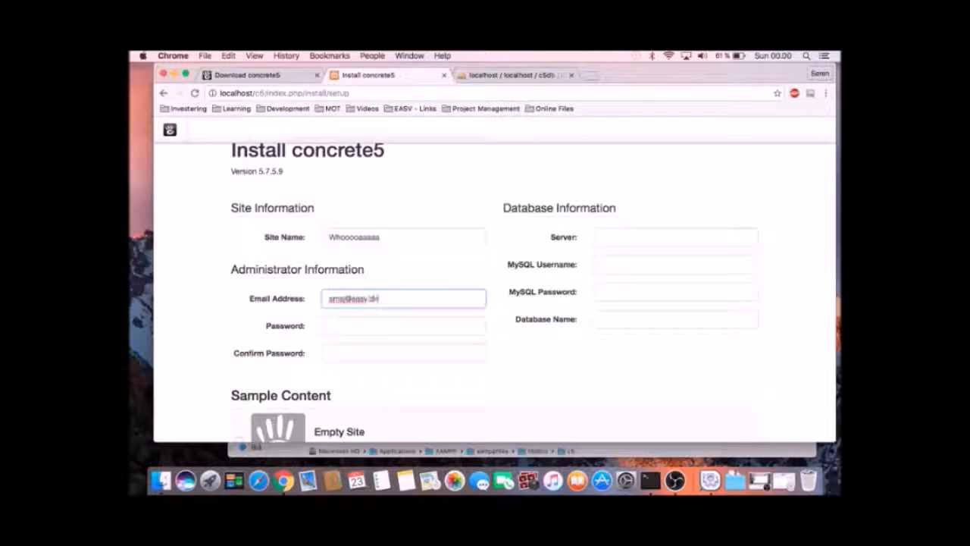
Enter the administrator password and confirm it.
key("Tab")
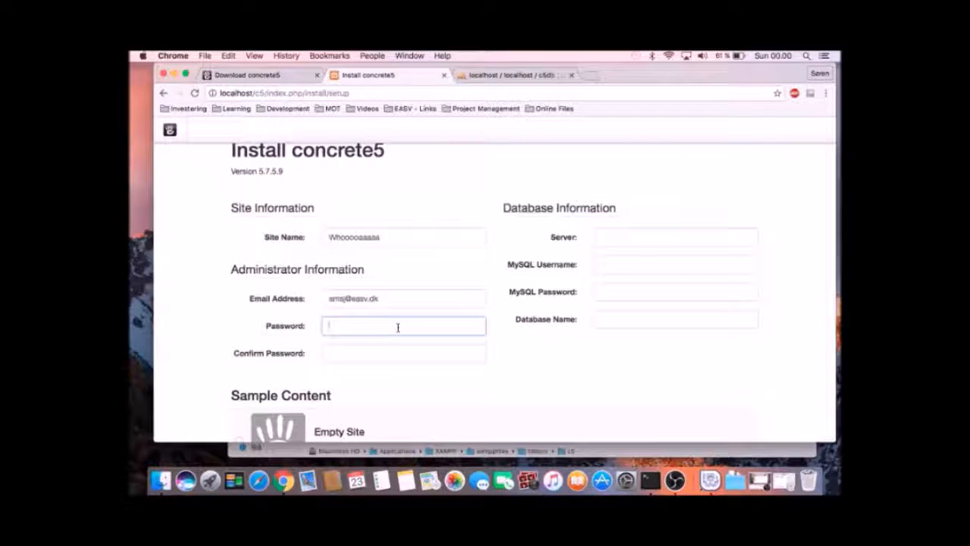
type("••••••")
key("Tab")
type("••••••")
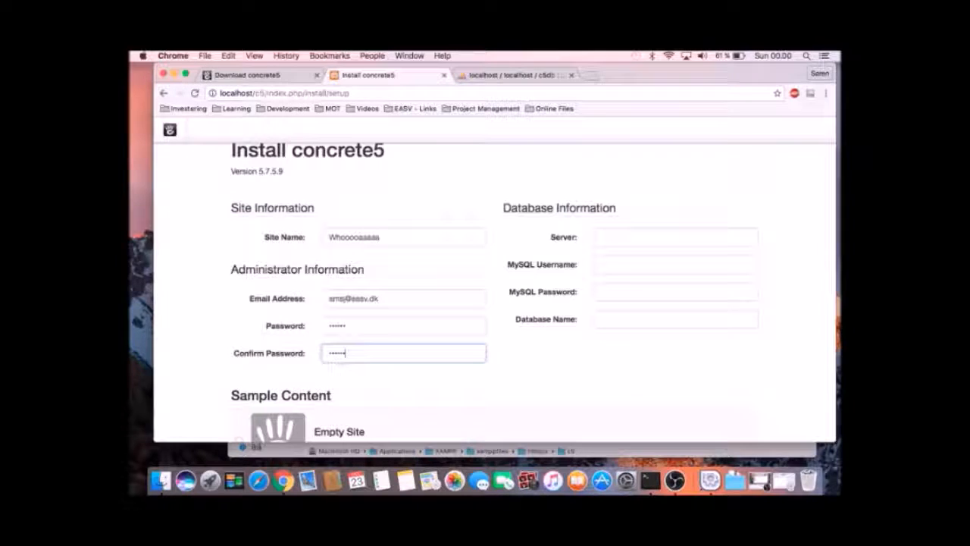
left_click(619, 233)
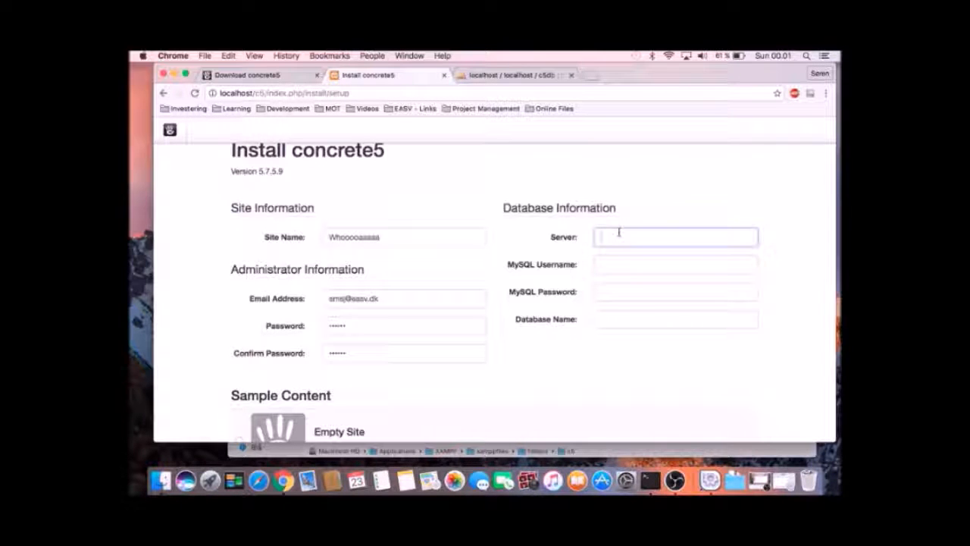
Enter database server localhost and MySQL username root, then recheck both values.
type("localhost")
key("Tab")
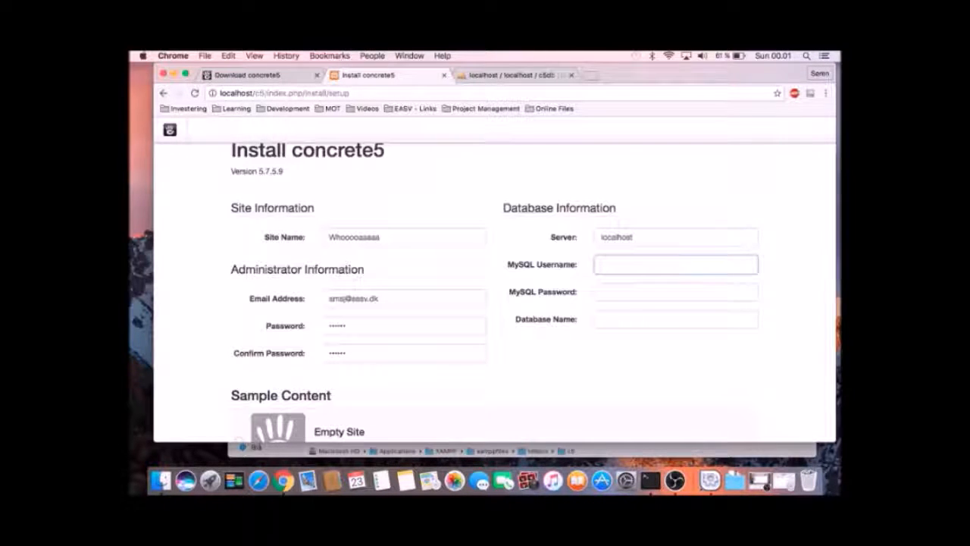
type("root")
key("Tab")
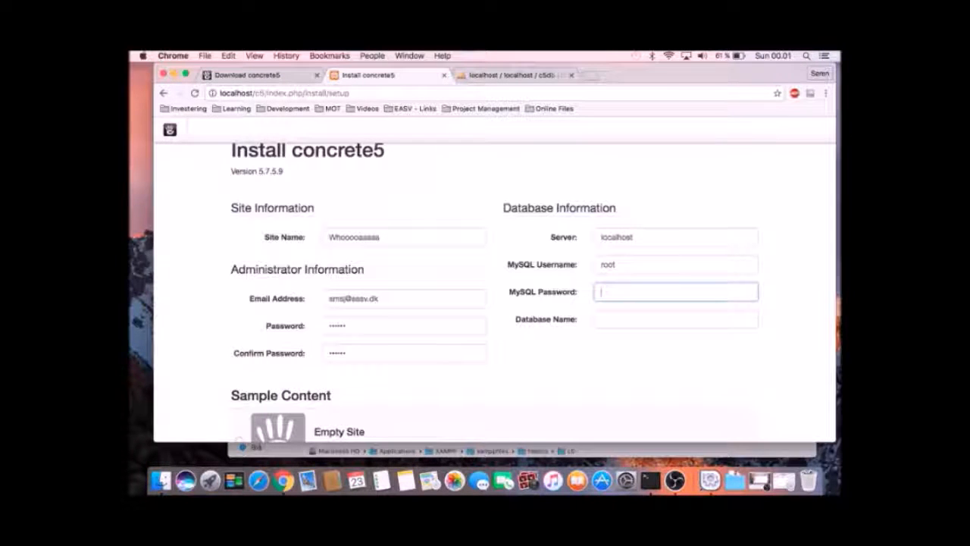
left_click(644, 240)
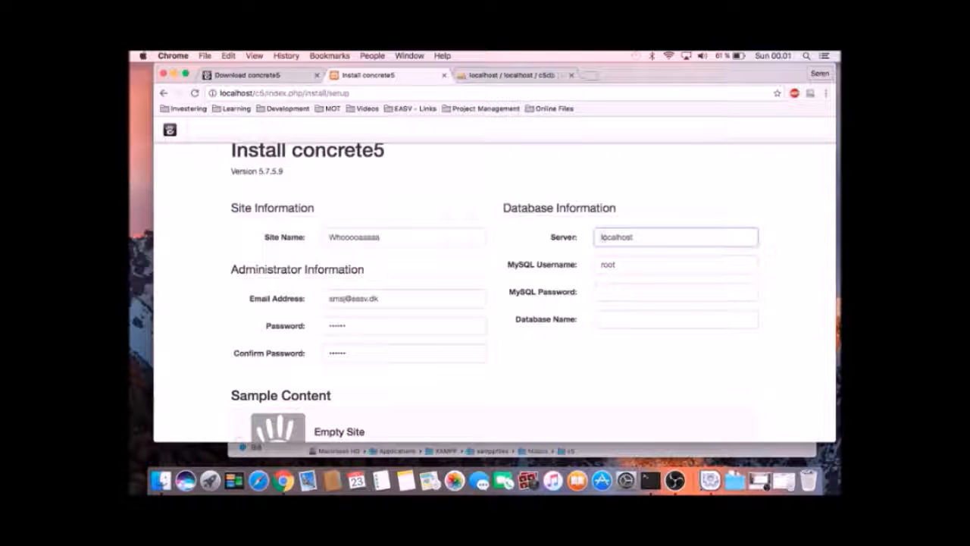
left_click_drag(602, 237, 633, 237)
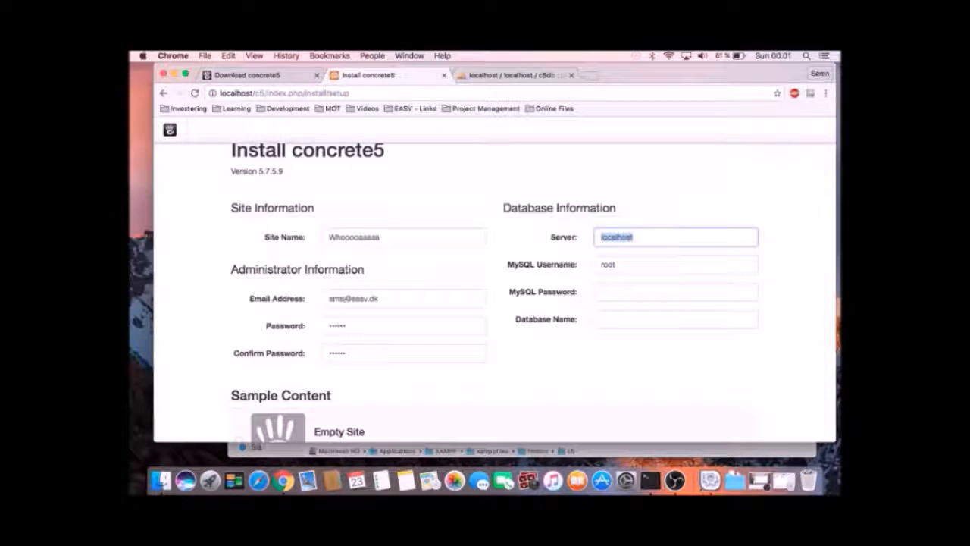
left_click(635, 237)
left_click_drag(634, 238, 599, 237)
left_click(629, 263)
left_click_drag(630, 263, 602, 264)
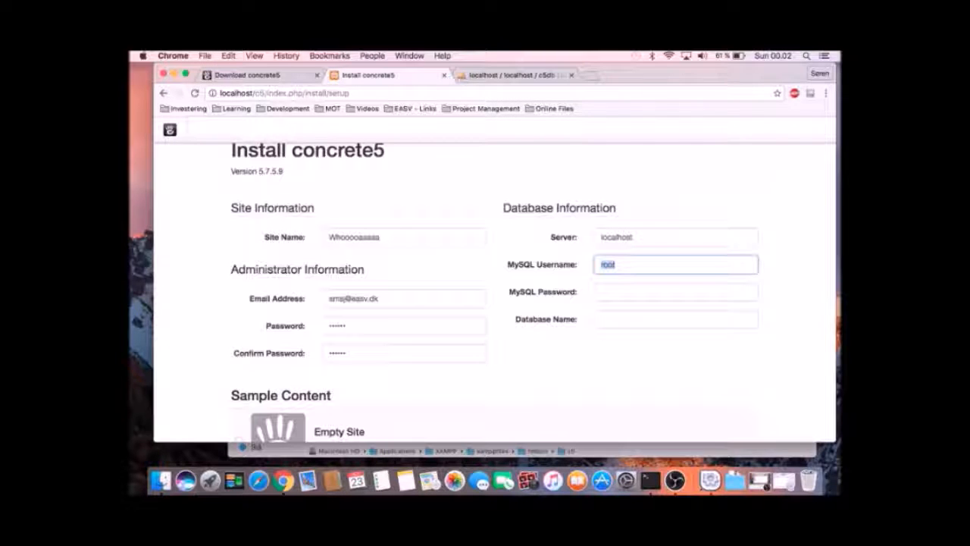
Leave the MySQL password blank and enter database name c5db, verified in phpMyAdmin.
left_click(629, 298)
left_click(634, 320)
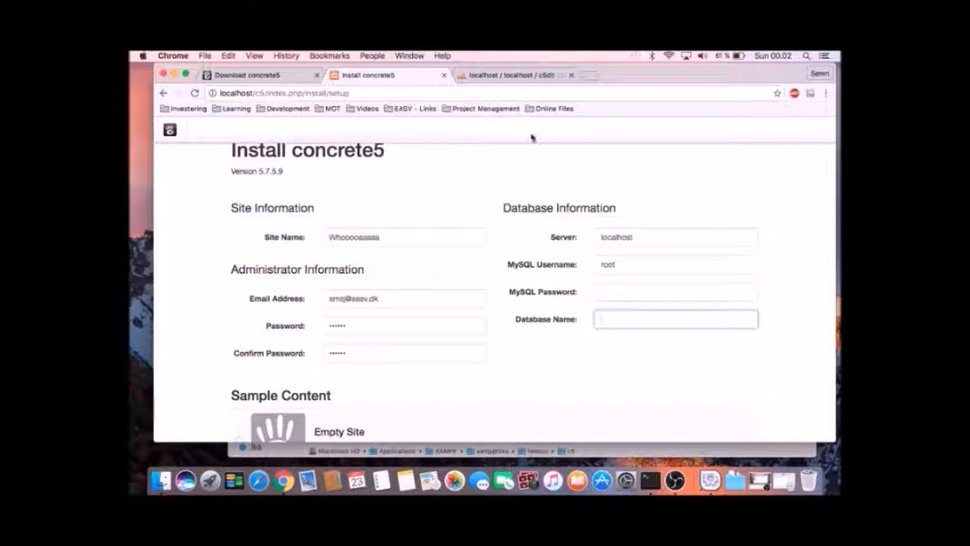
left_click(506, 76)
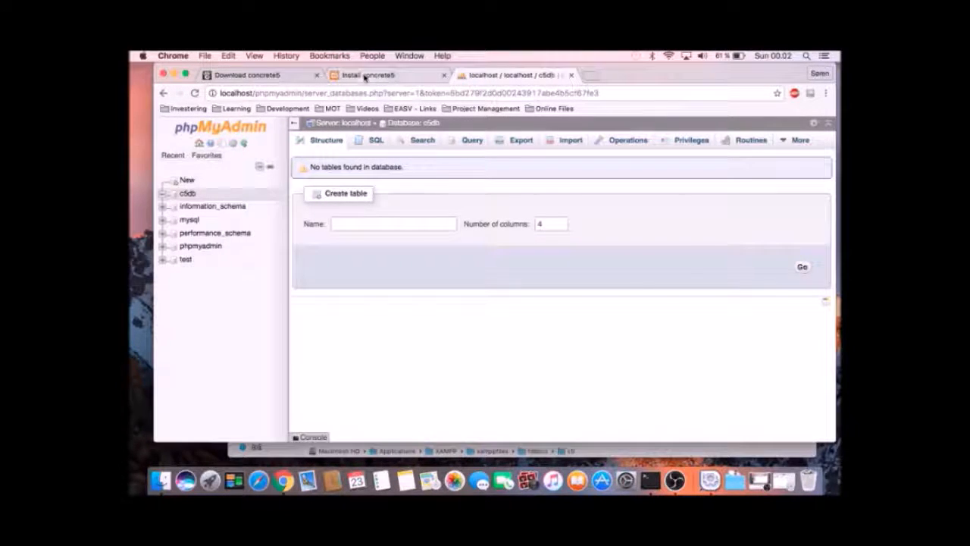
left_click(365, 75)
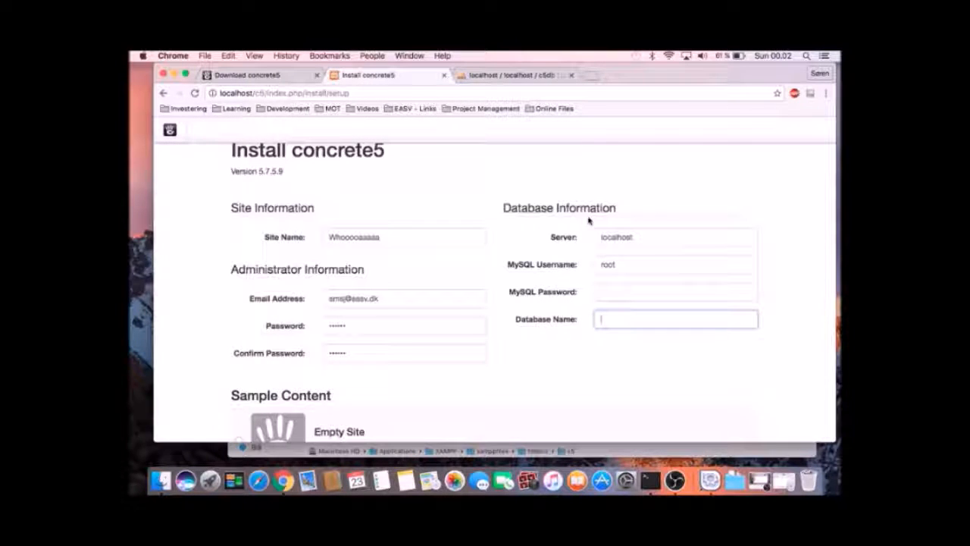
type("c5db")
left_click(786, 374)
scroll(786, 375, "down", 5)
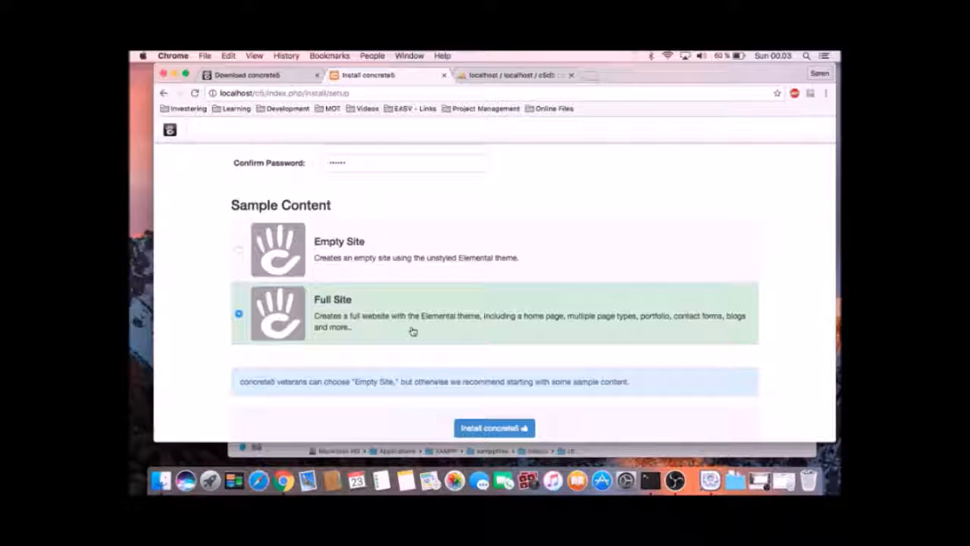
Install concrete5 with the full sample site, open it, and dismiss the Learn the basics overlay.
left_click(492, 428)
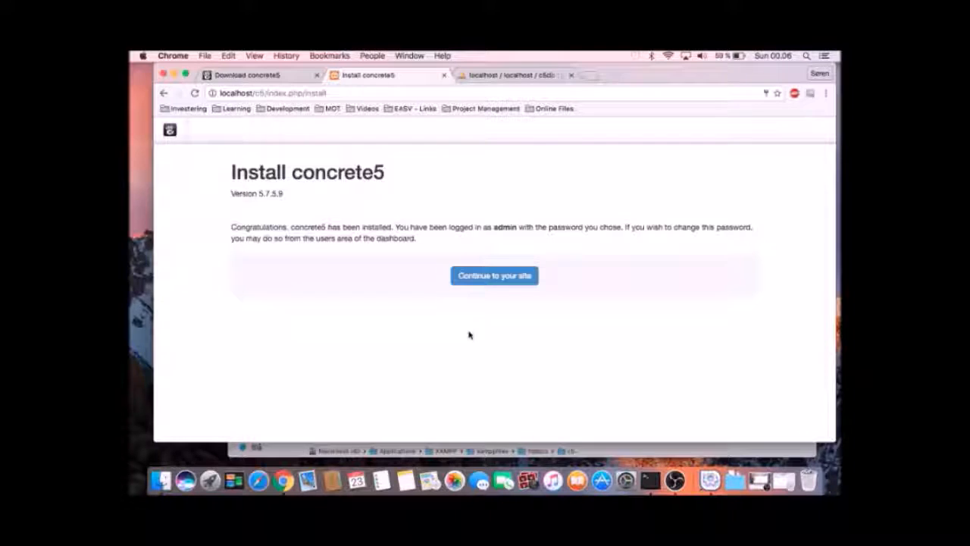
left_click(486, 277)
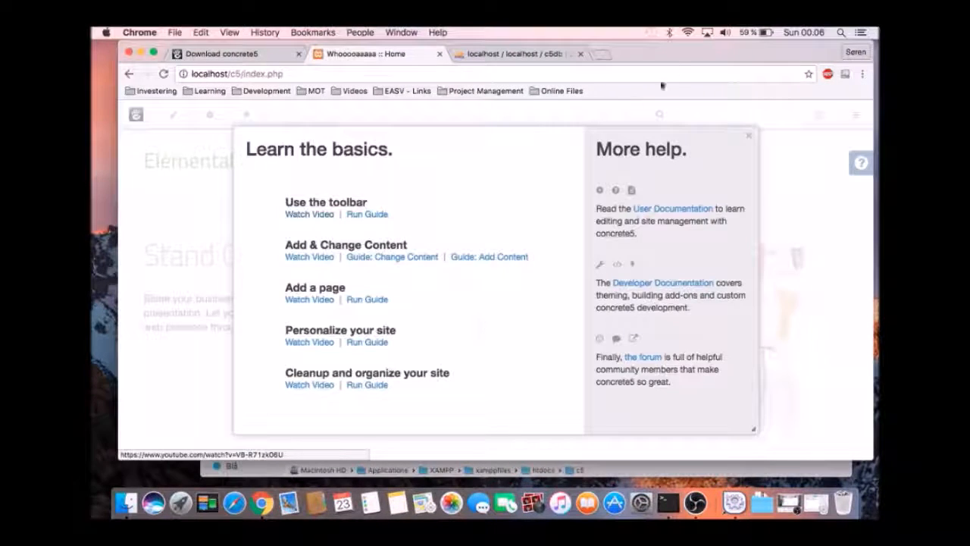
left_click(749, 135)
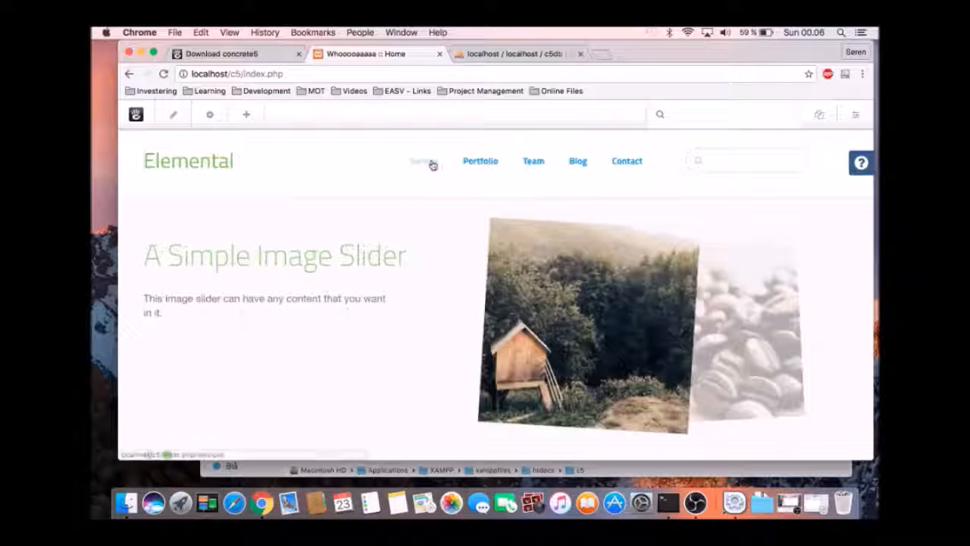